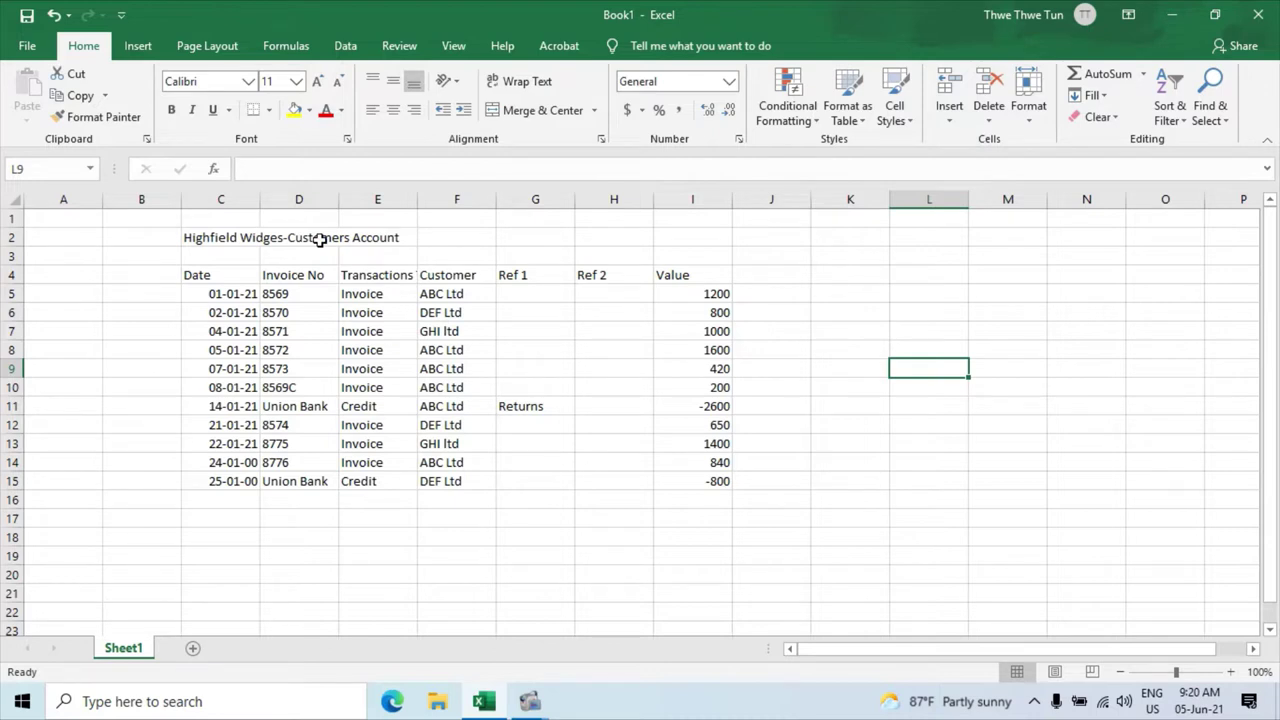
left_click(241, 279)
left_click(299, 279)
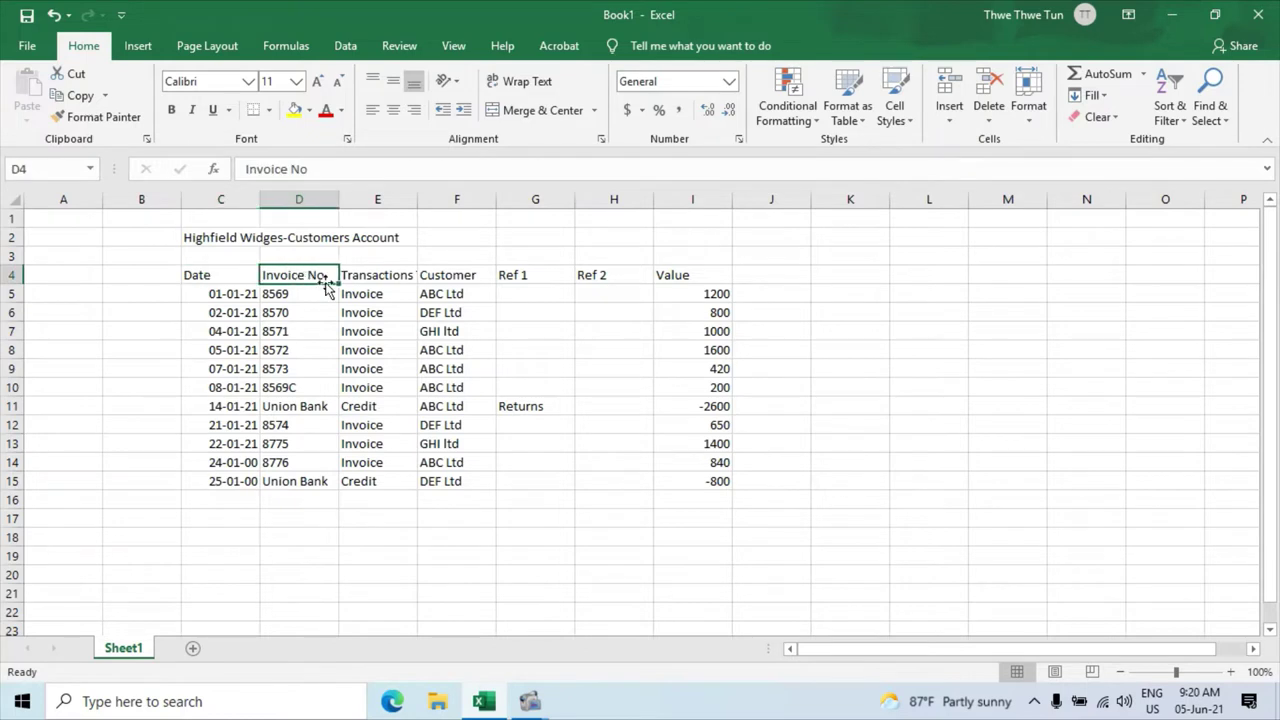
left_click(377, 277)
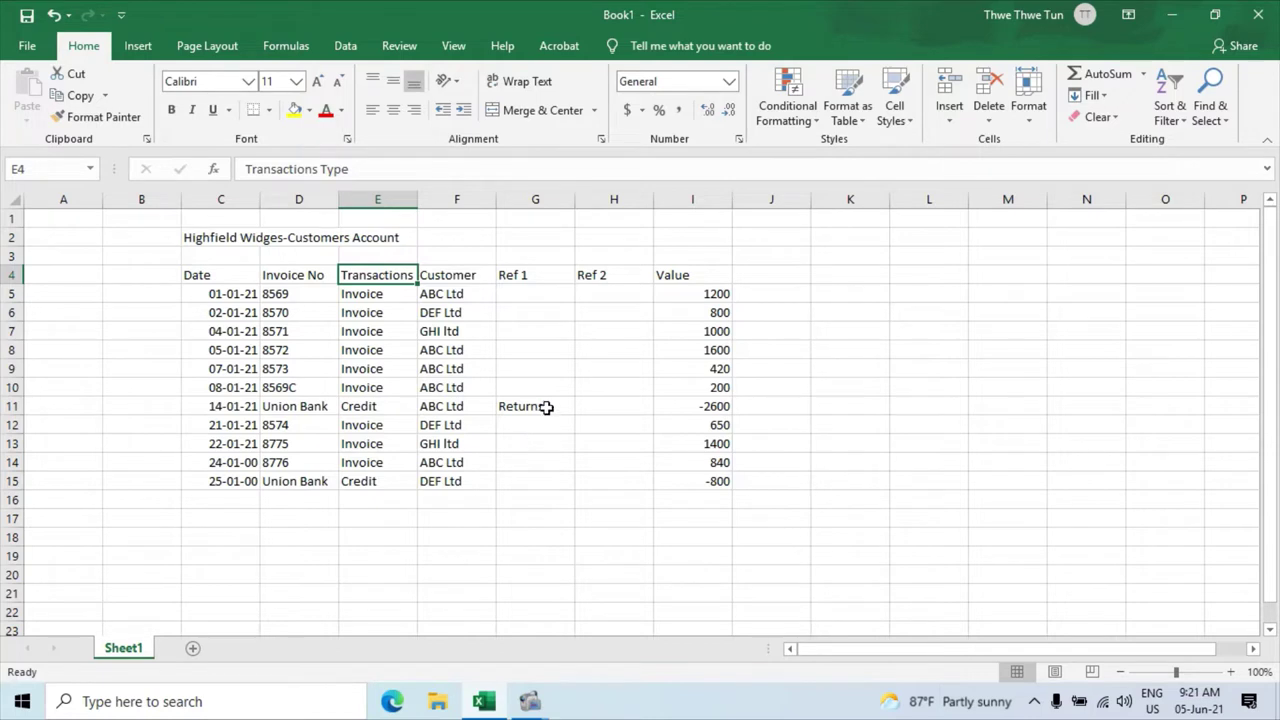
- Delete the whole Ref 2 column from the customer account data
left_click(607, 194)
right_click(609, 199)
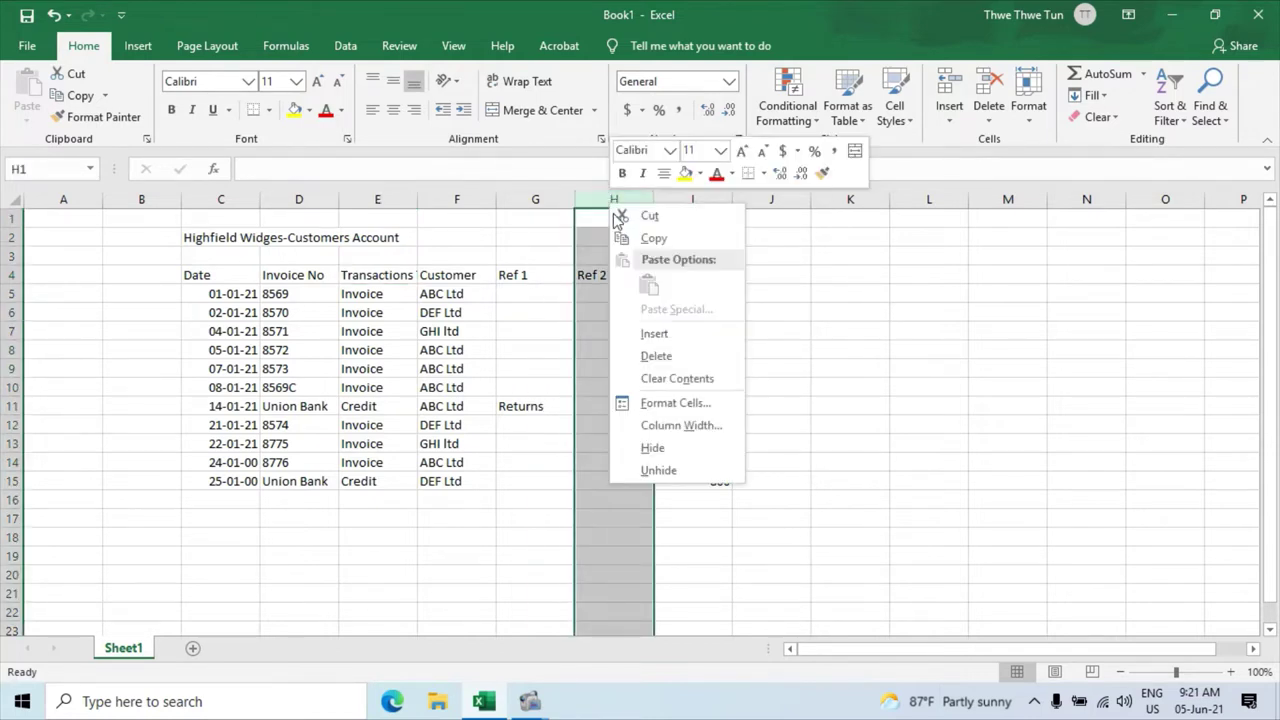
left_click(651, 355)
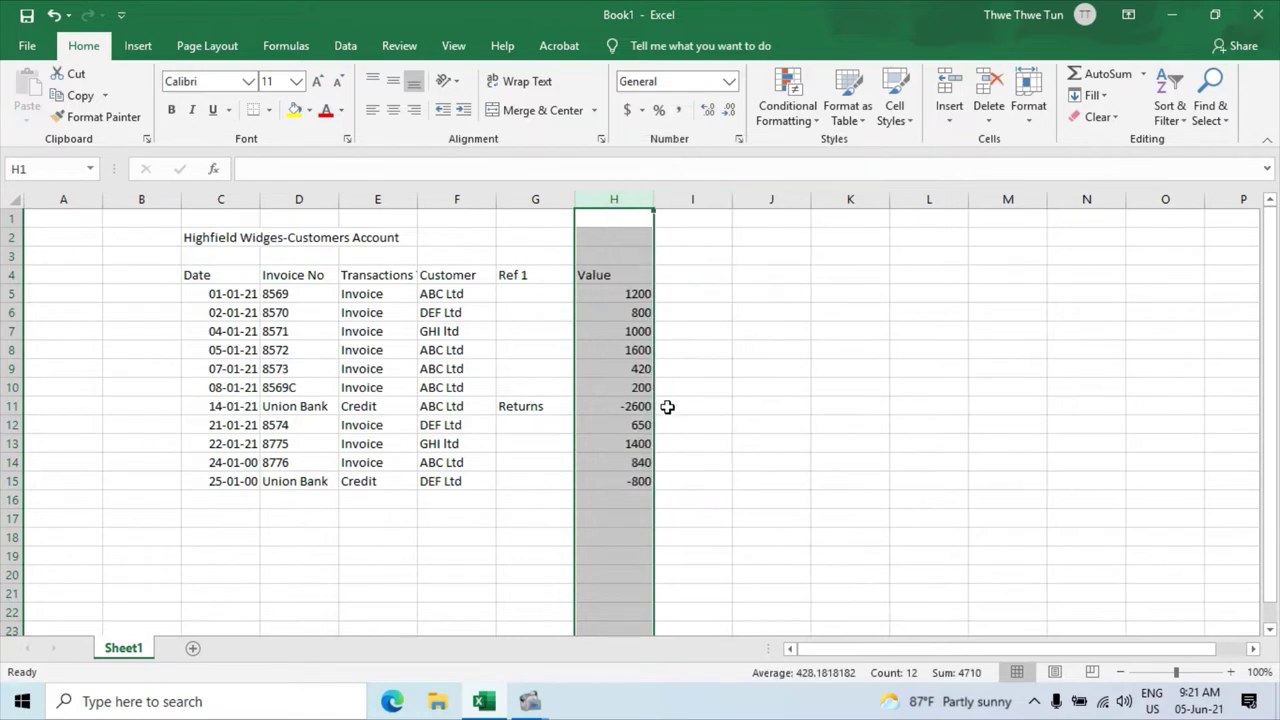
left_click(782, 428)
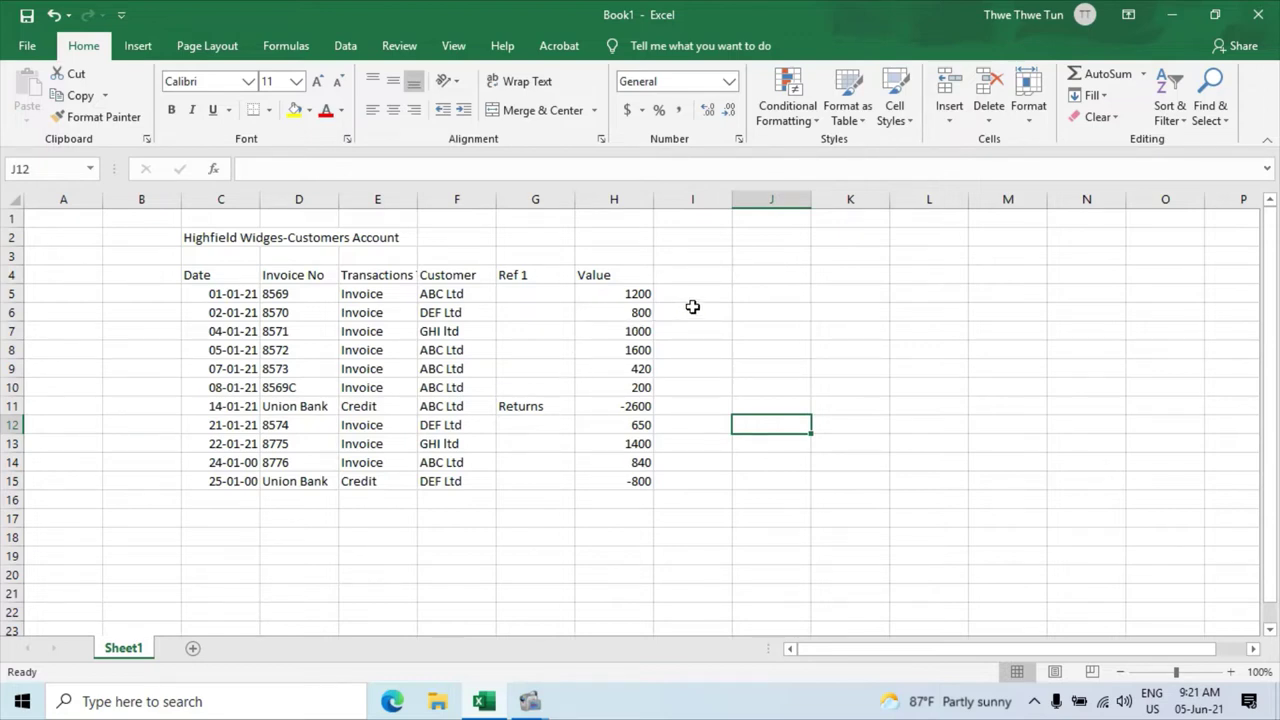
left_click(610, 277)
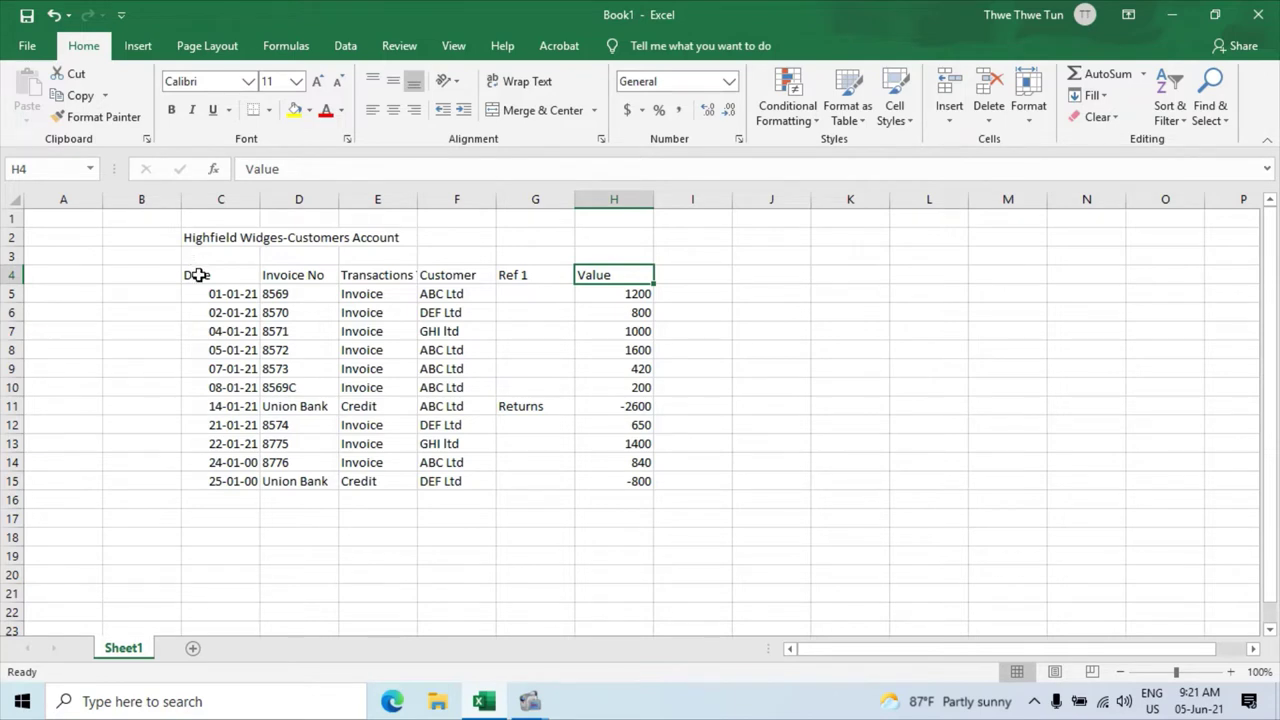
left_click(206, 291)
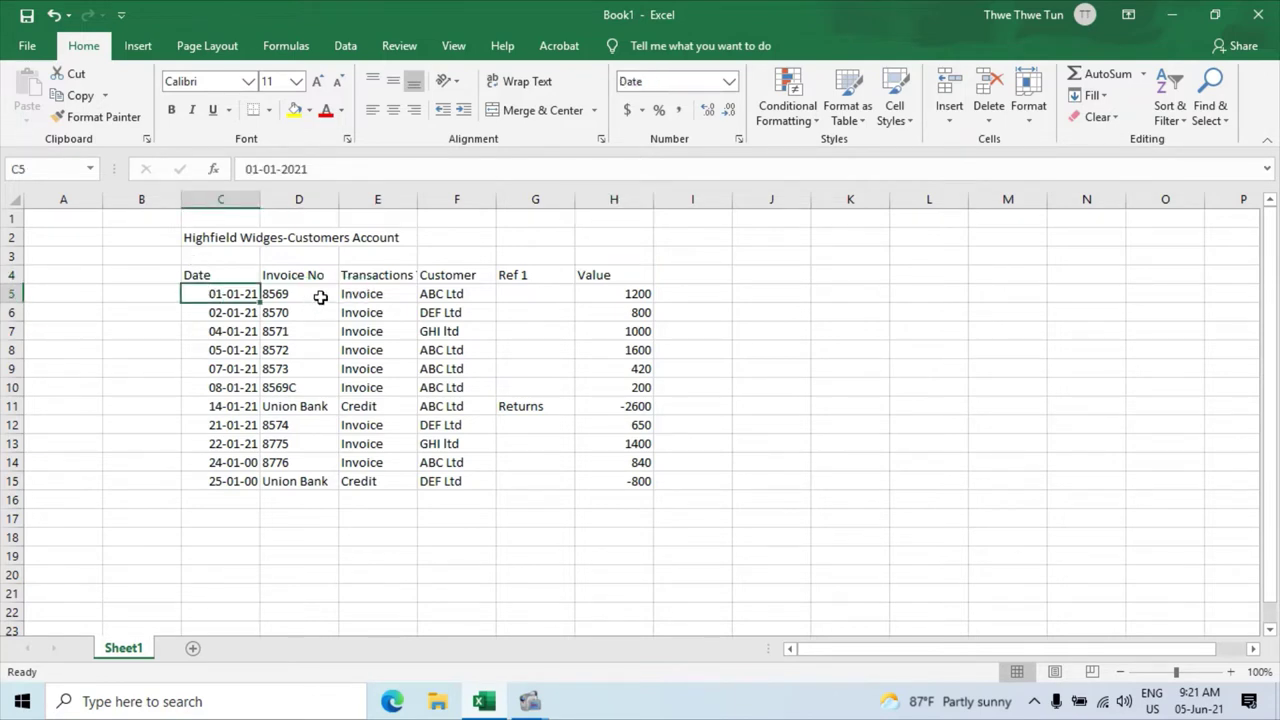
left_click(320, 297)
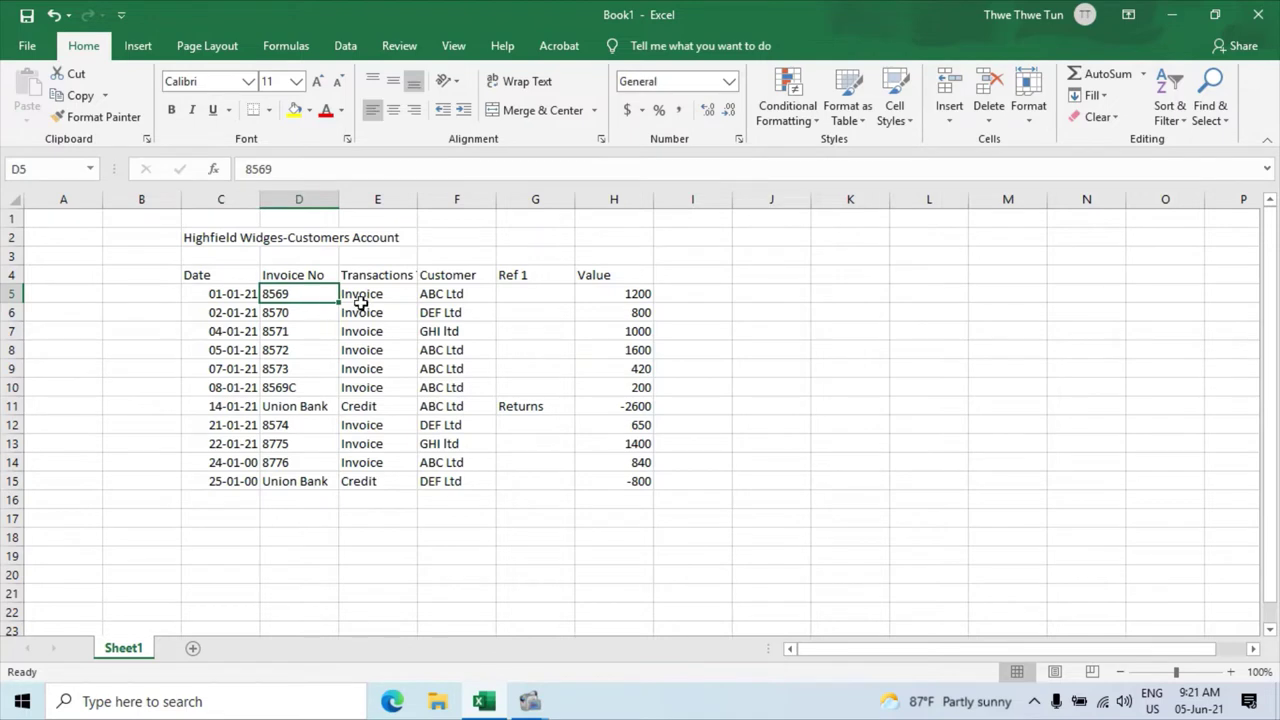
left_click(468, 297)
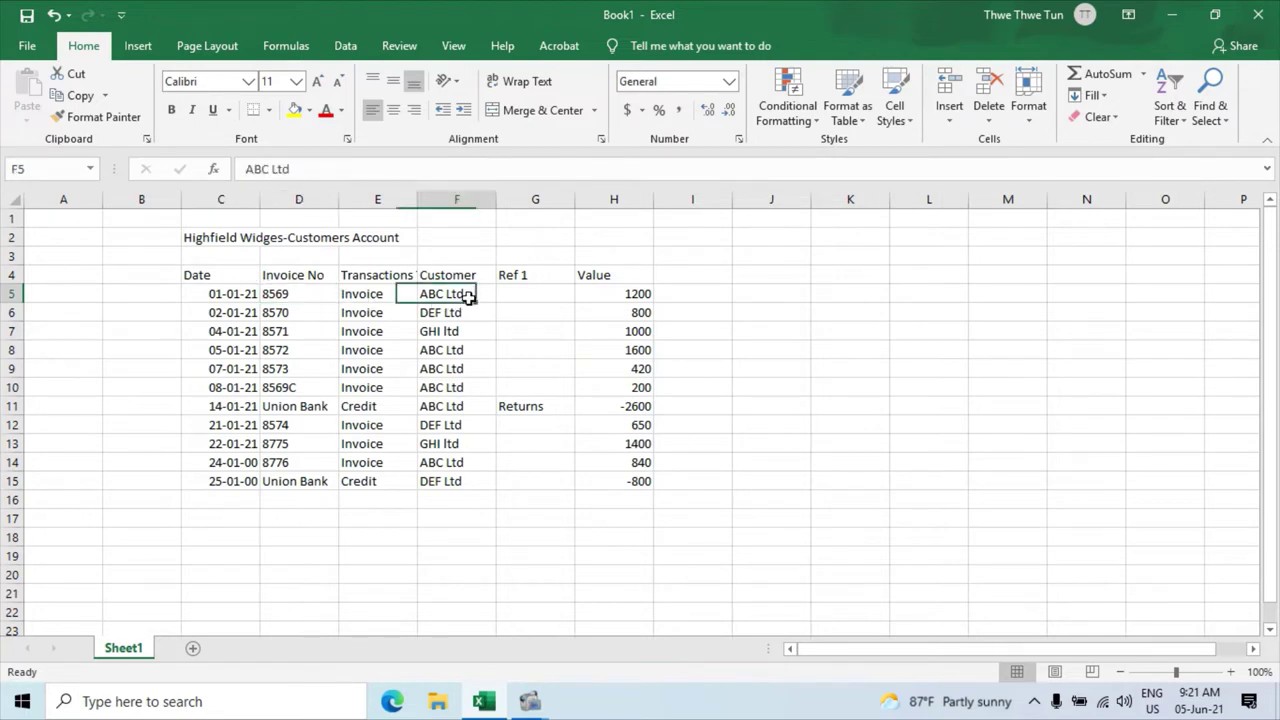
left_click(613, 295)
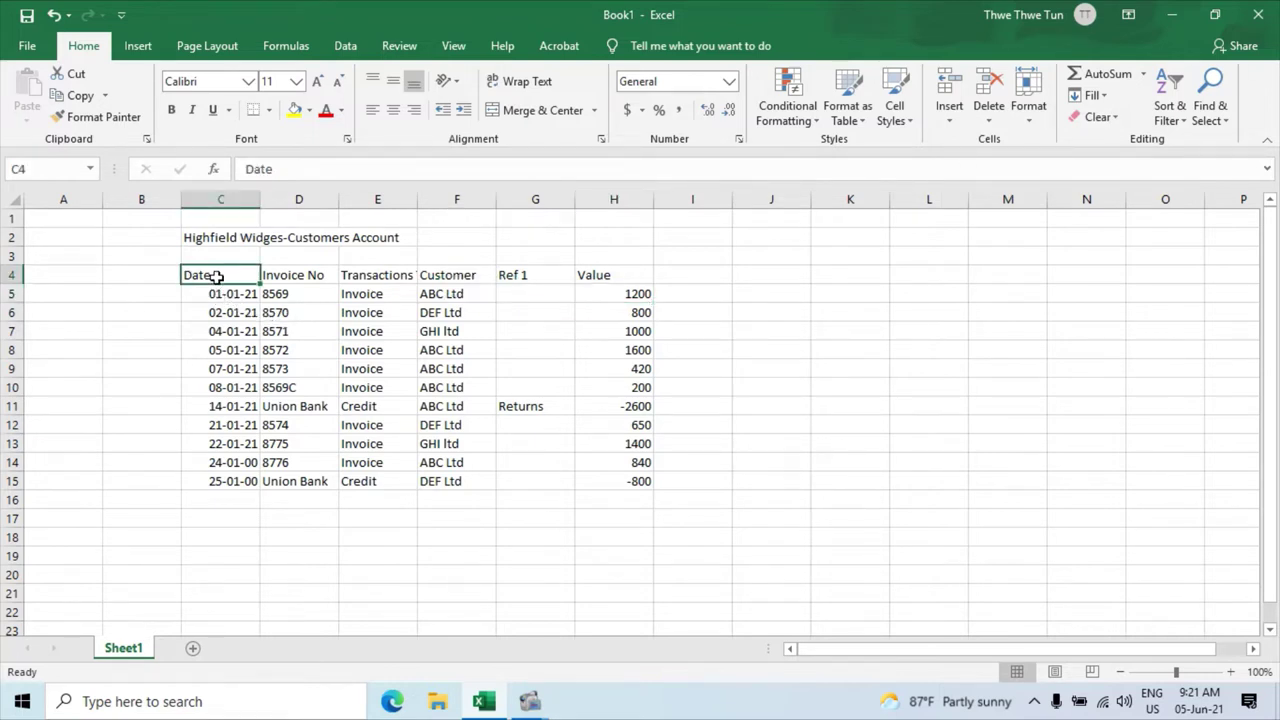
- Convert the range C4:H16 into a table that uses its first row as headers
left_click_drag(214, 274, 616, 508)
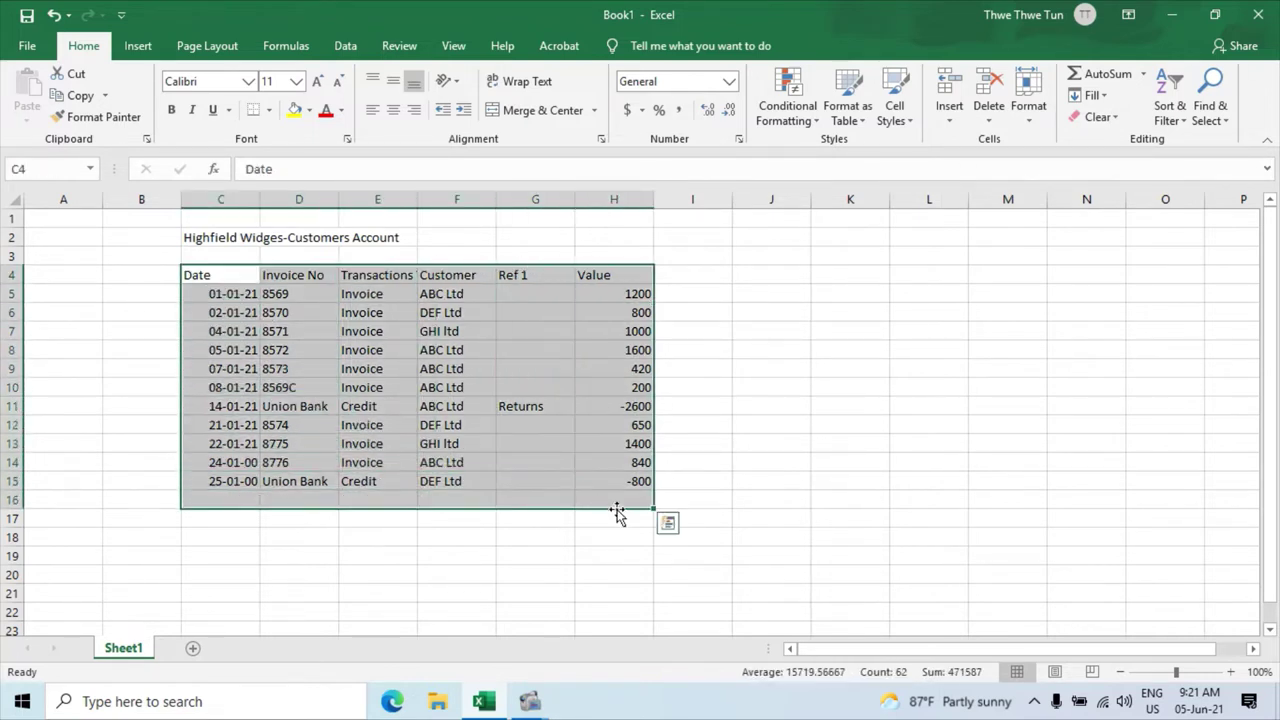
left_click(138, 46)
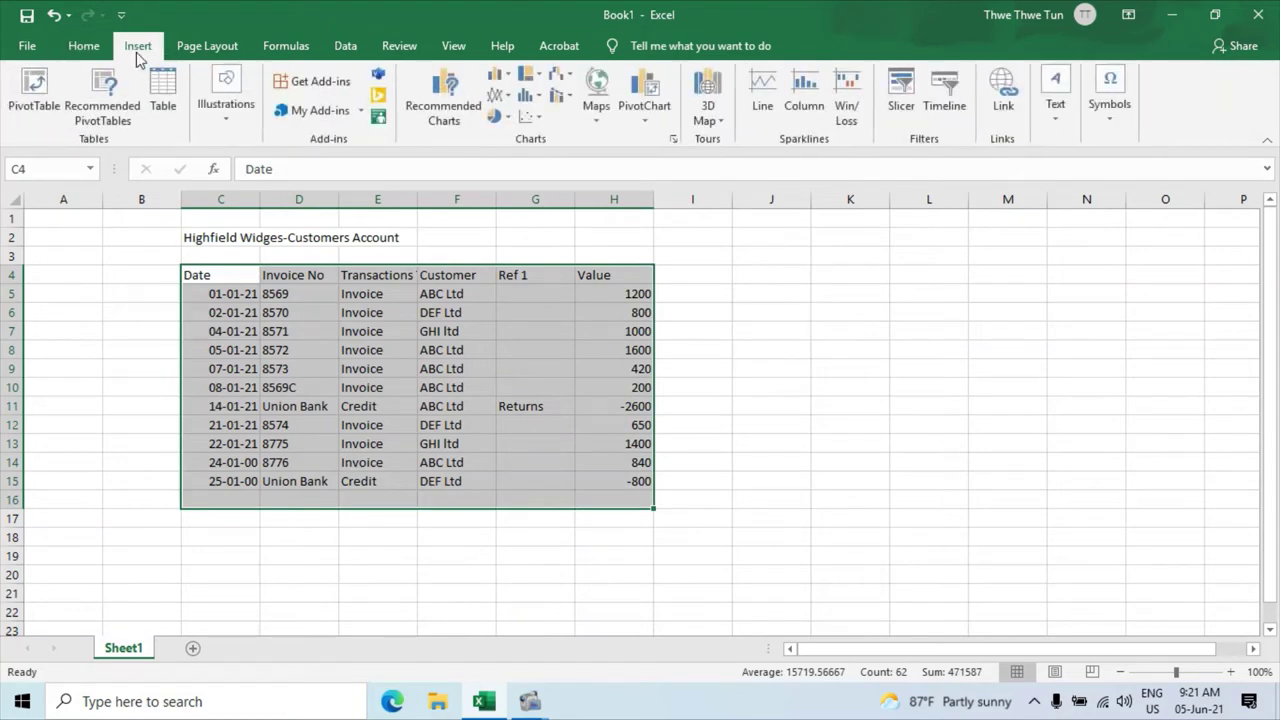
left_click(162, 100)
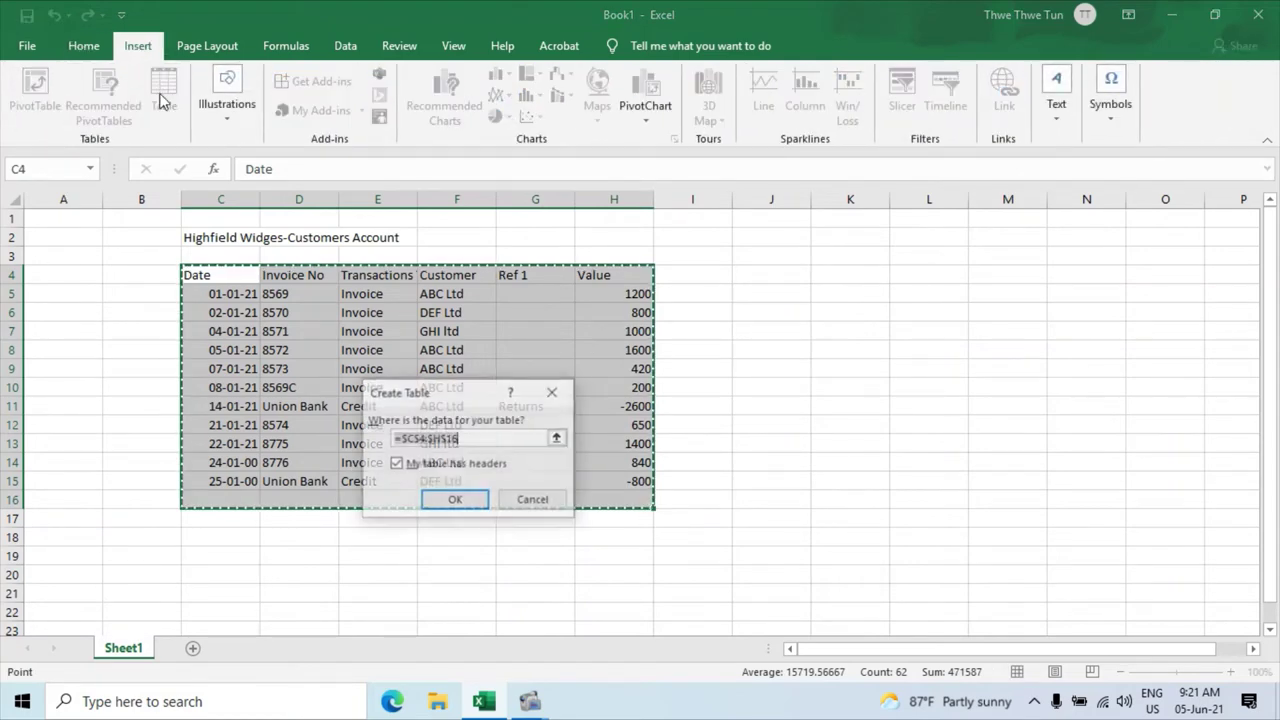
left_click(442, 497)
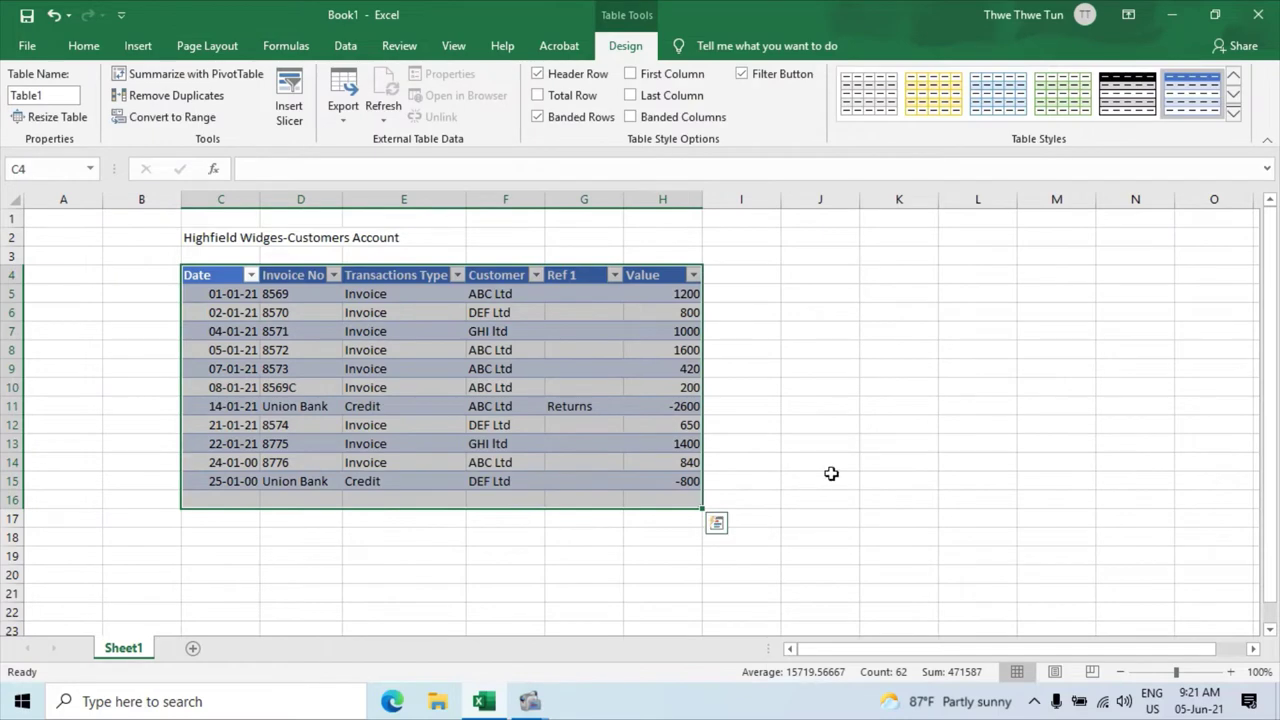
left_click(831, 473)
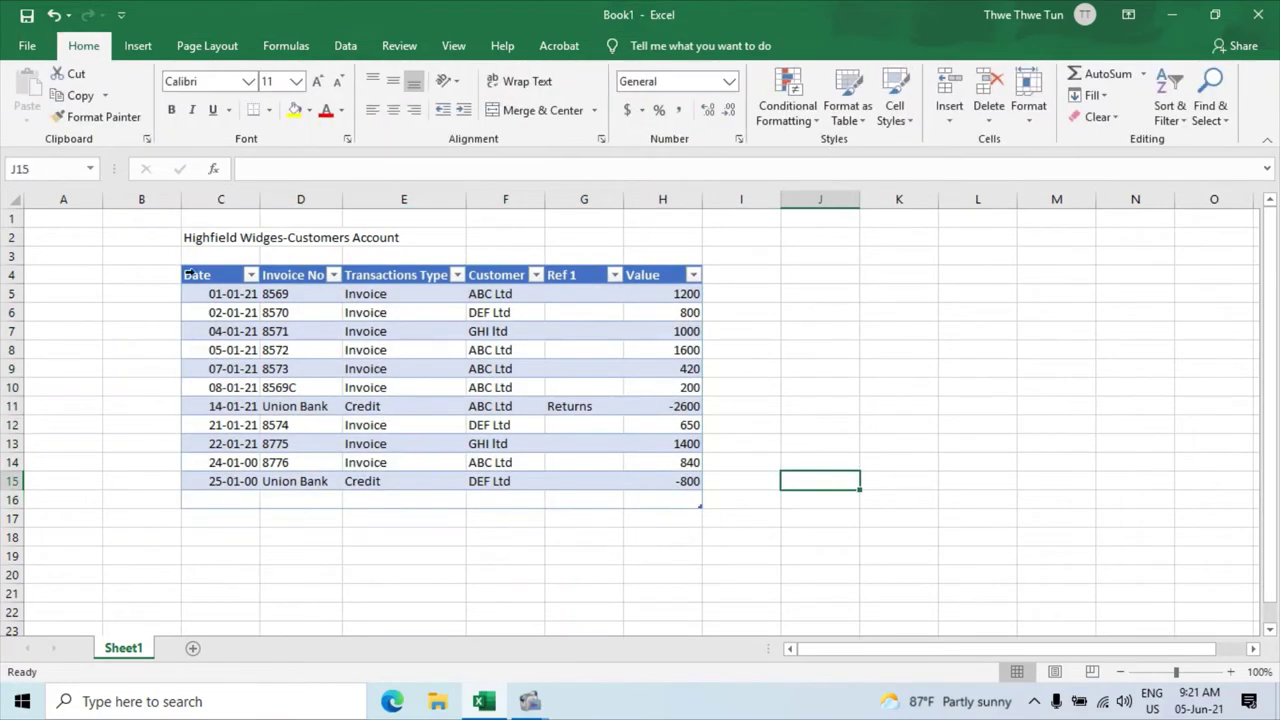
- Apply the green banded style to the transactions table and add a total row
left_click(190, 274)
left_click_drag(195, 274, 465, 512)
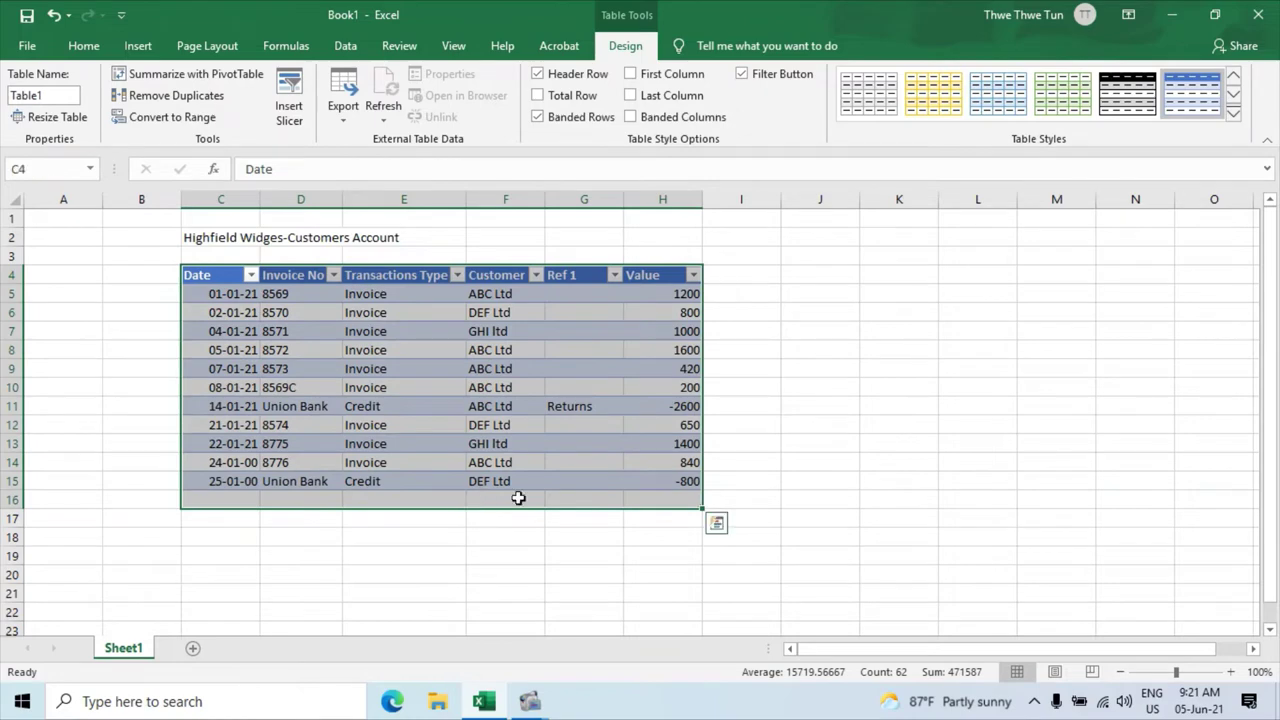
left_click(1058, 104)
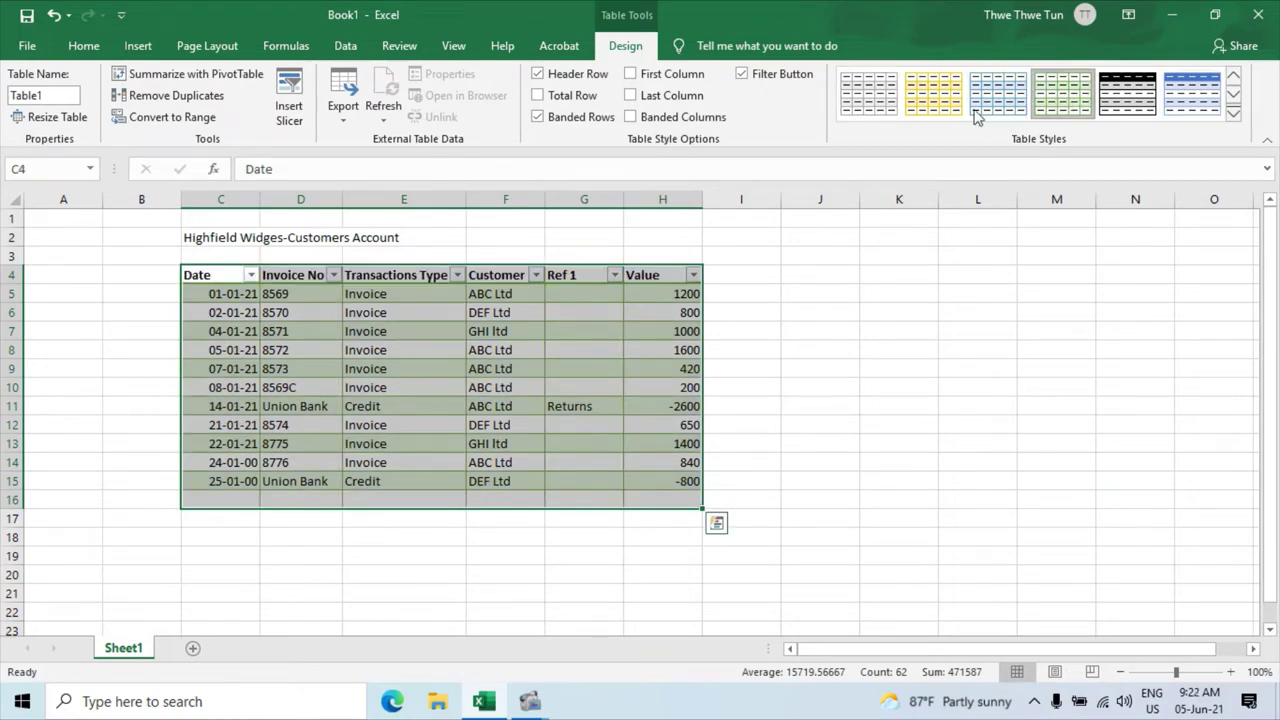
left_click(537, 95)
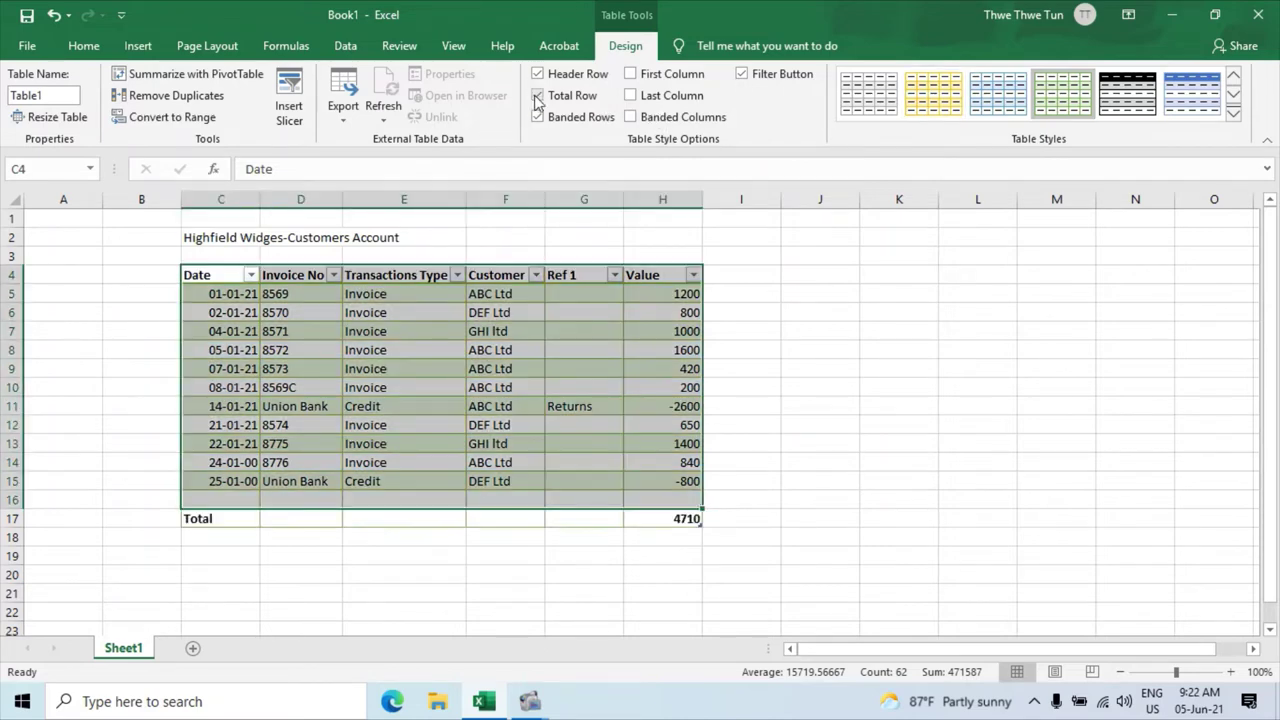
left_click(813, 464)
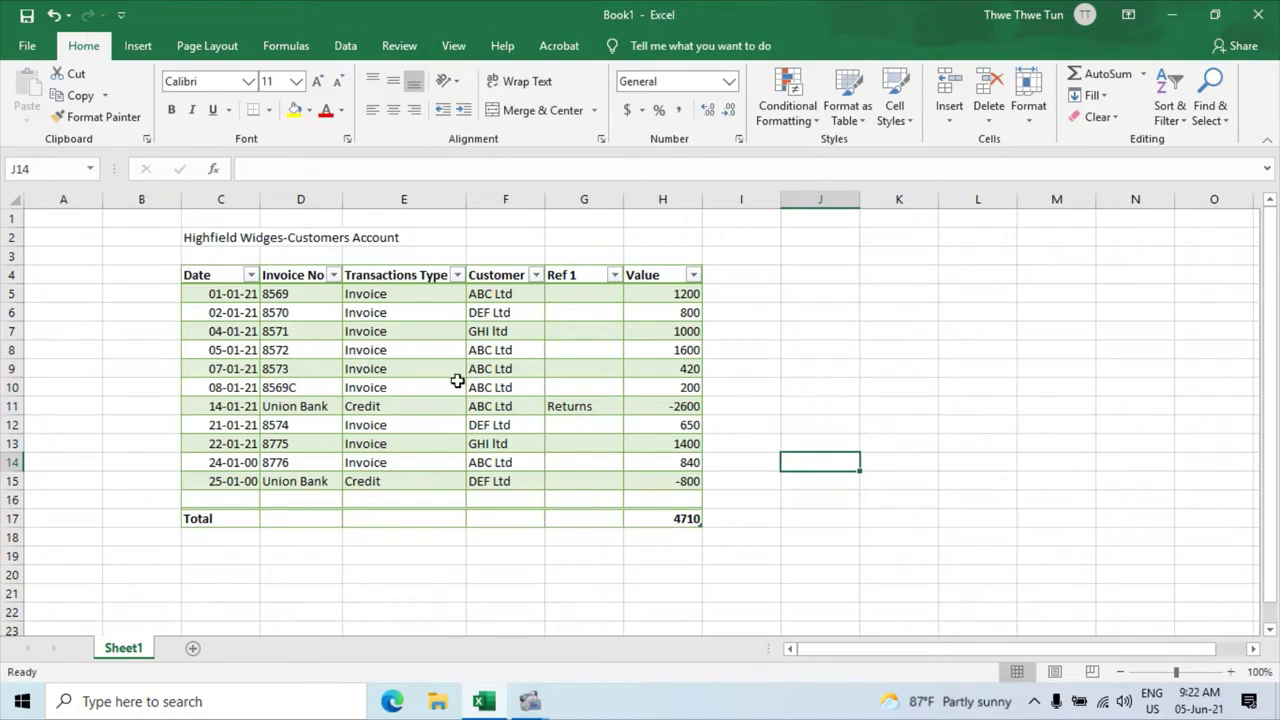
- Set the Value column's total row calculation to Count
left_click(662, 520)
left_click(710, 520)
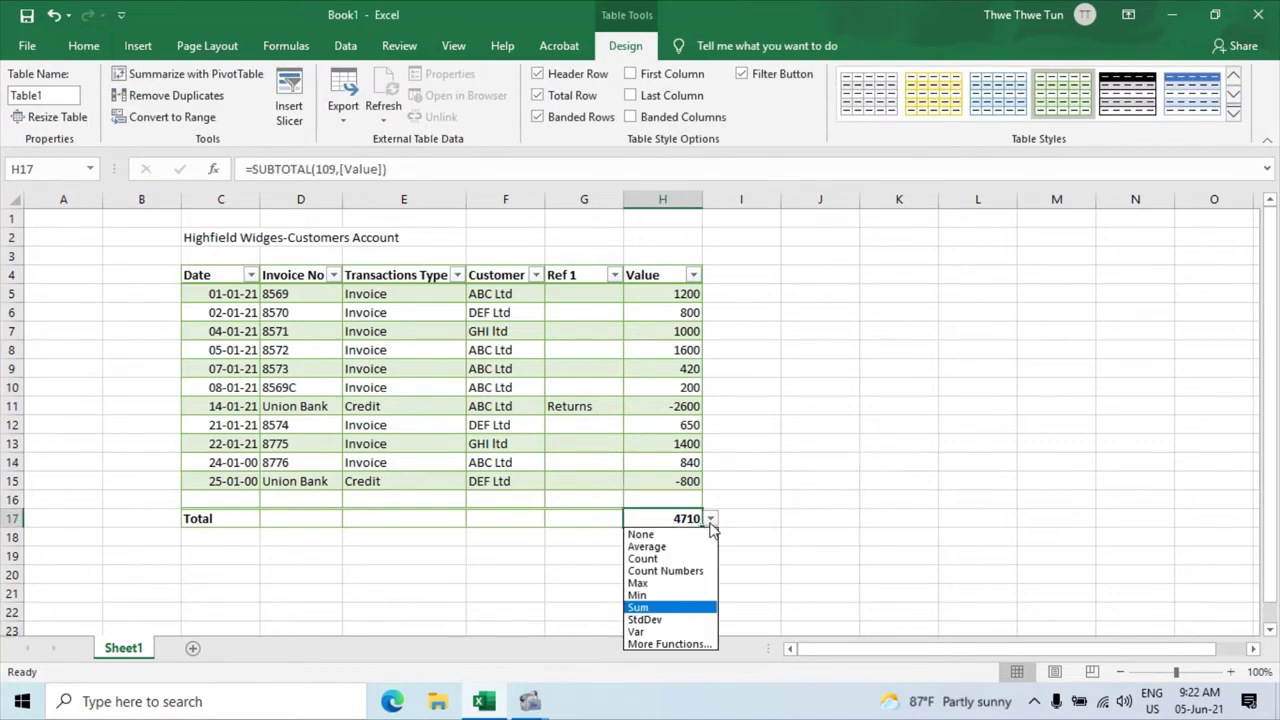
left_click(685, 558)
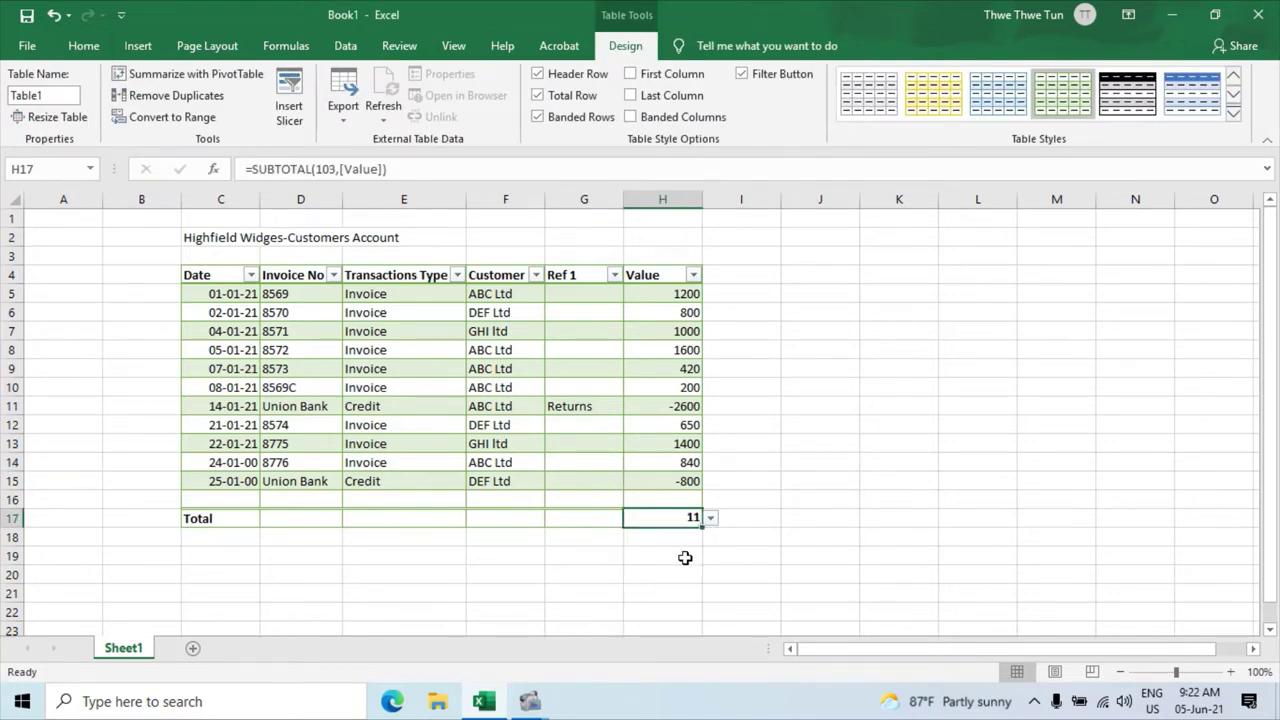
- Go through the Value column entries from row 15 up to row 5 to check the total row's count
left_click(694, 482)
left_click(689, 463)
left_click(681, 443)
left_click(681, 423)
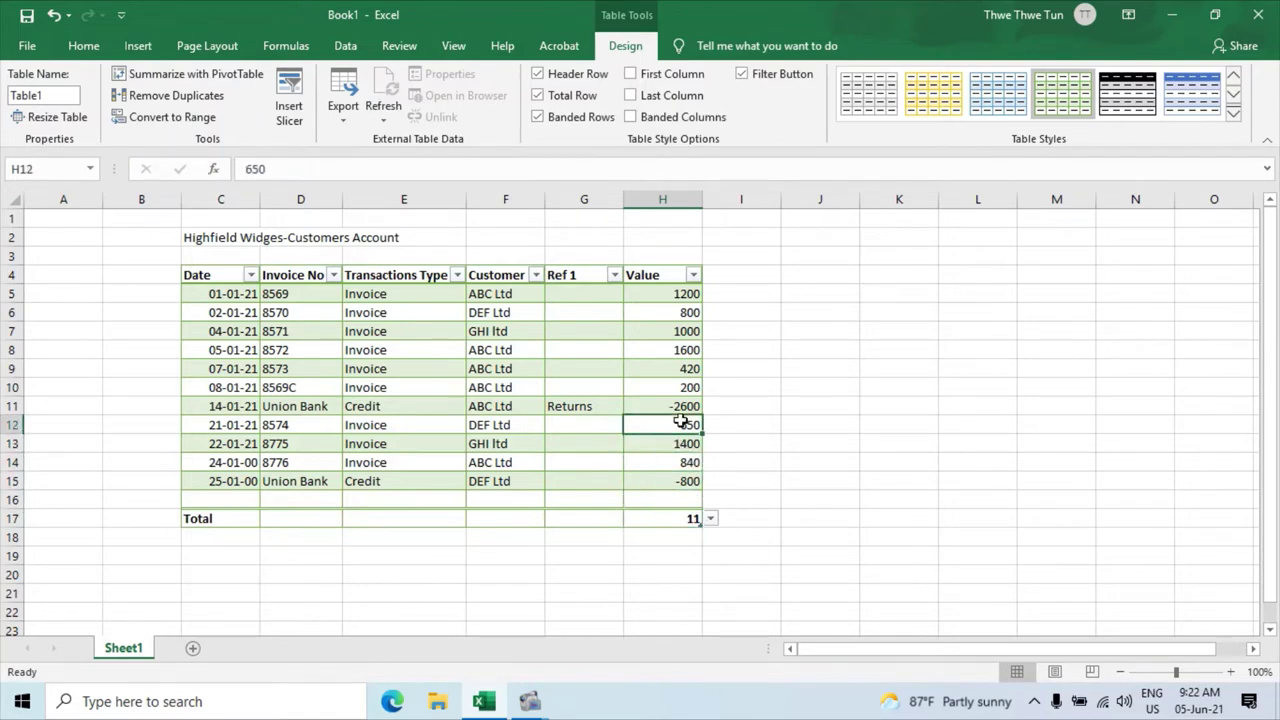
left_click(684, 405)
left_click(682, 386)
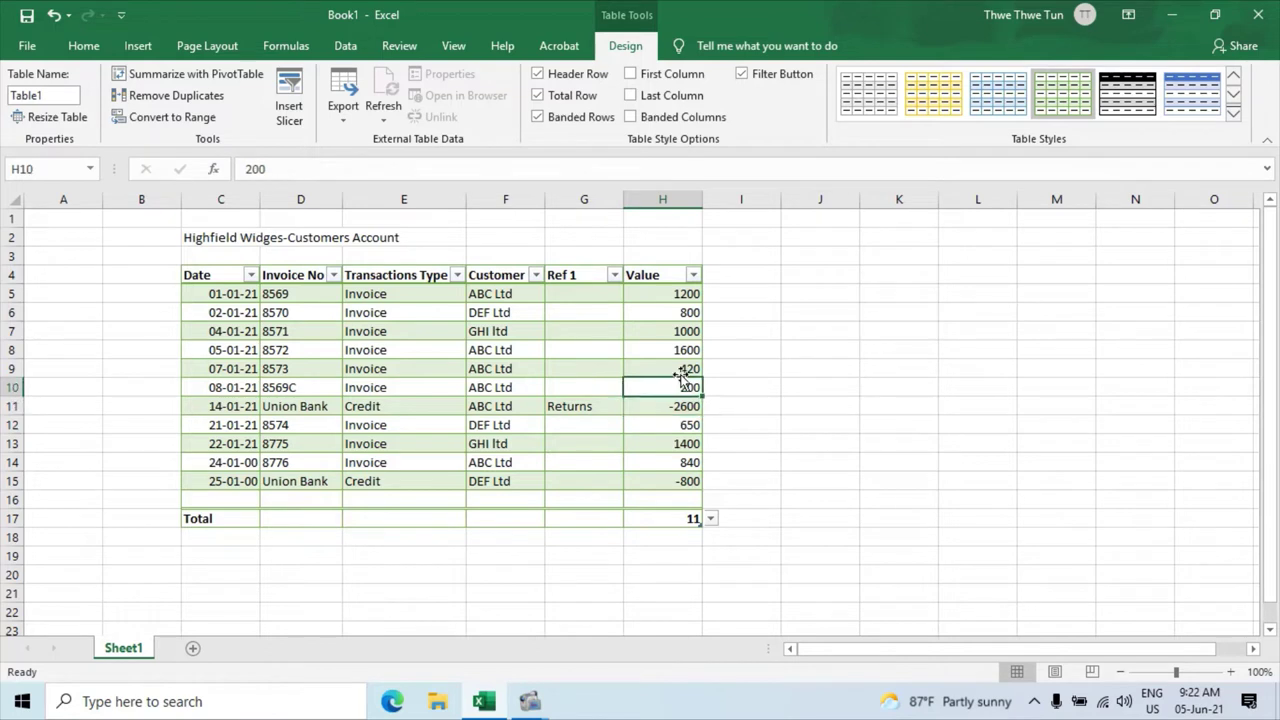
left_click(680, 364)
left_click(680, 346)
left_click(679, 329)
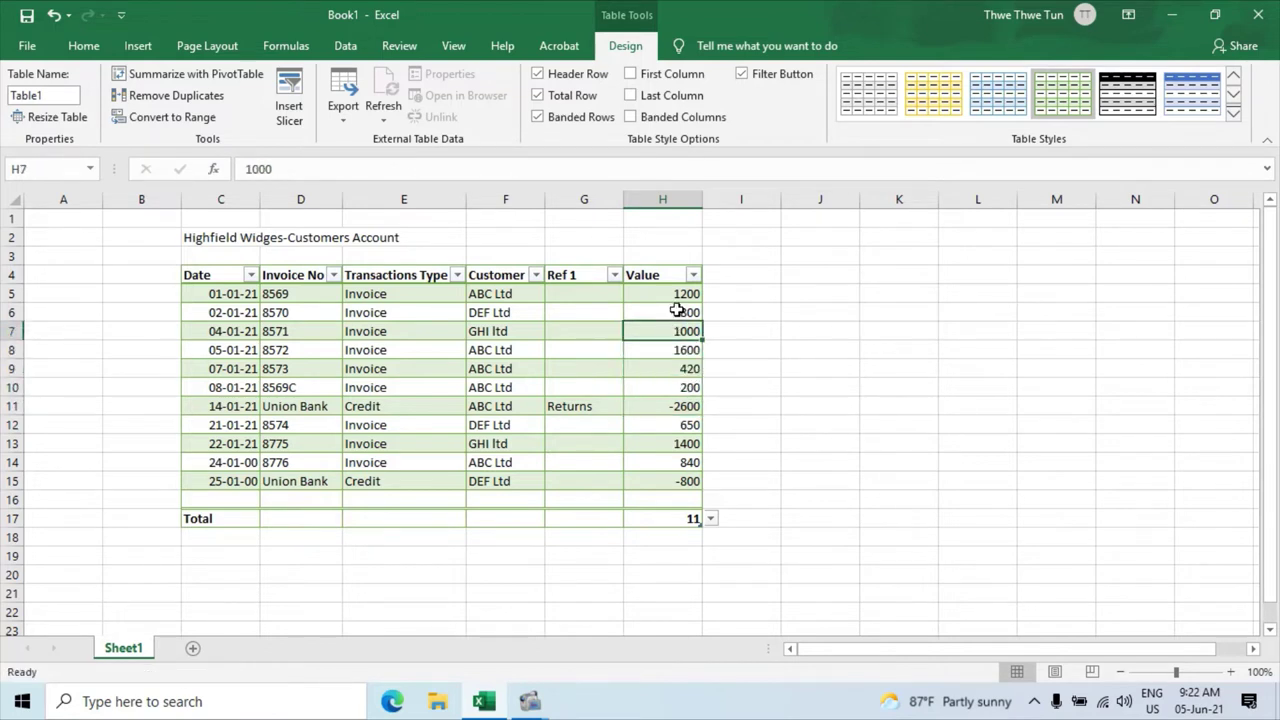
left_click(677, 311)
left_click(676, 294)
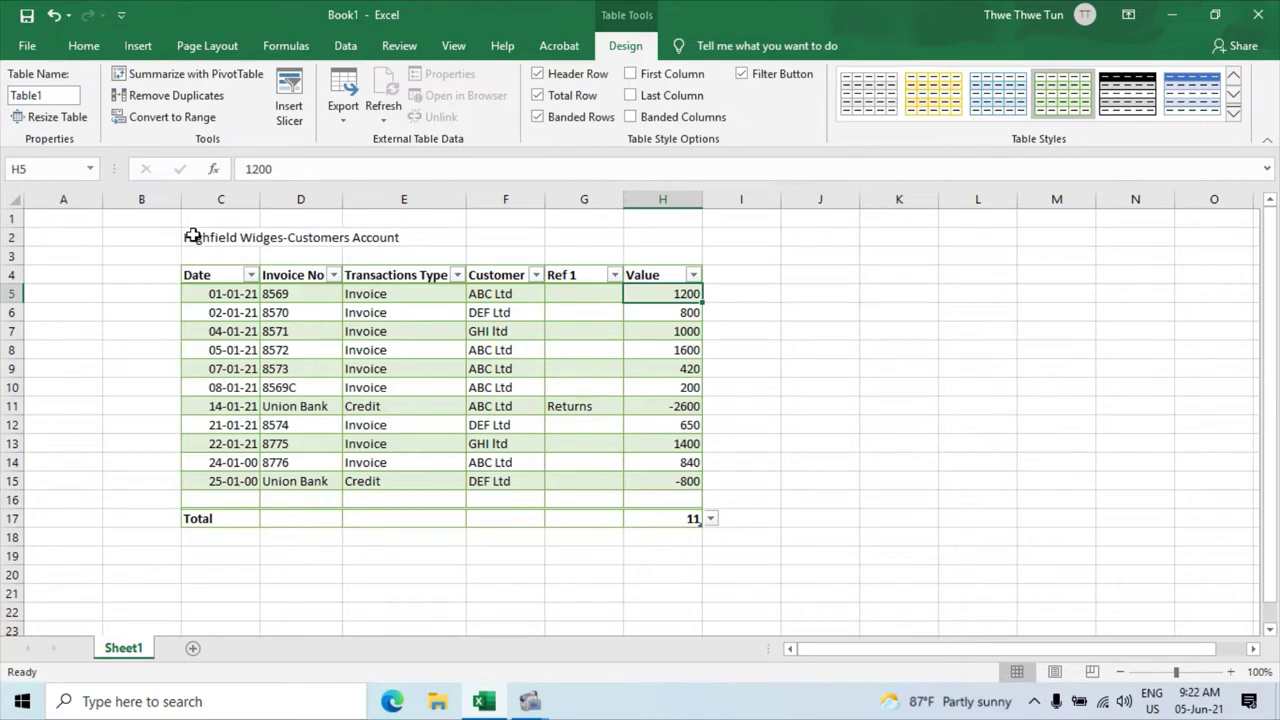
- Merge and center the account title across C2:H2, and make it 14-point bold
left_click_drag(192, 236, 671, 242)
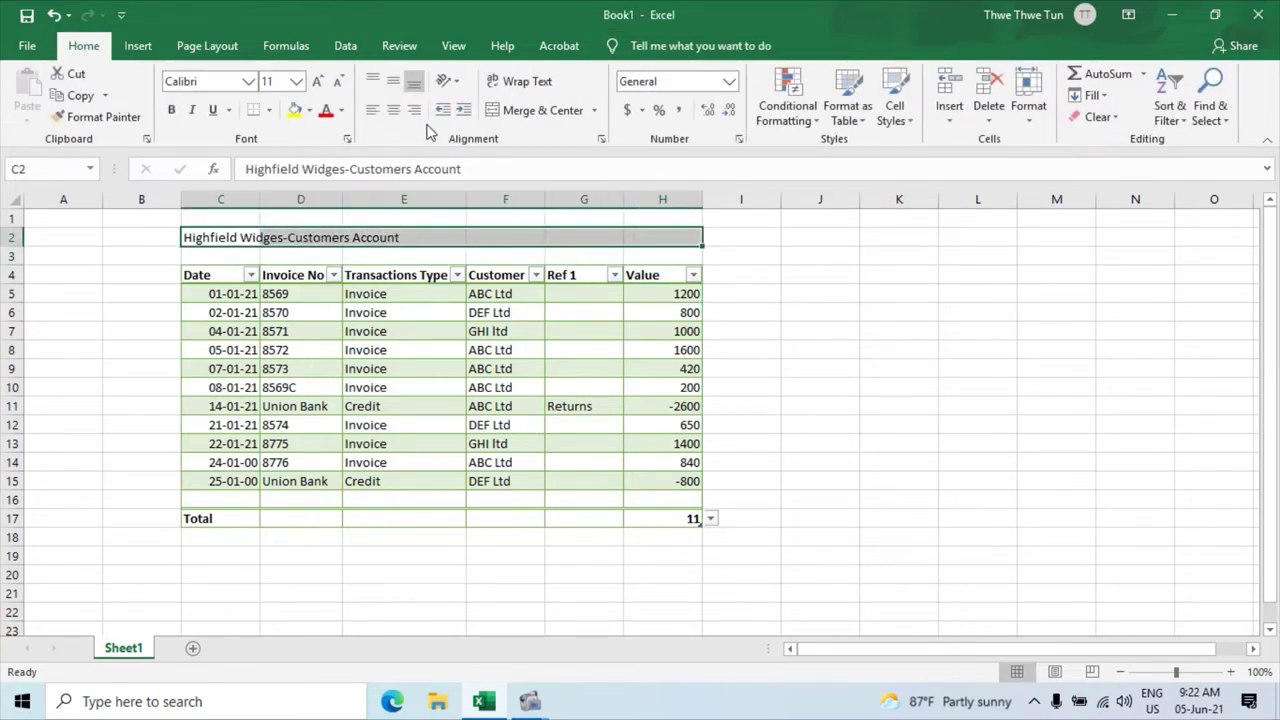
left_click(524, 109)
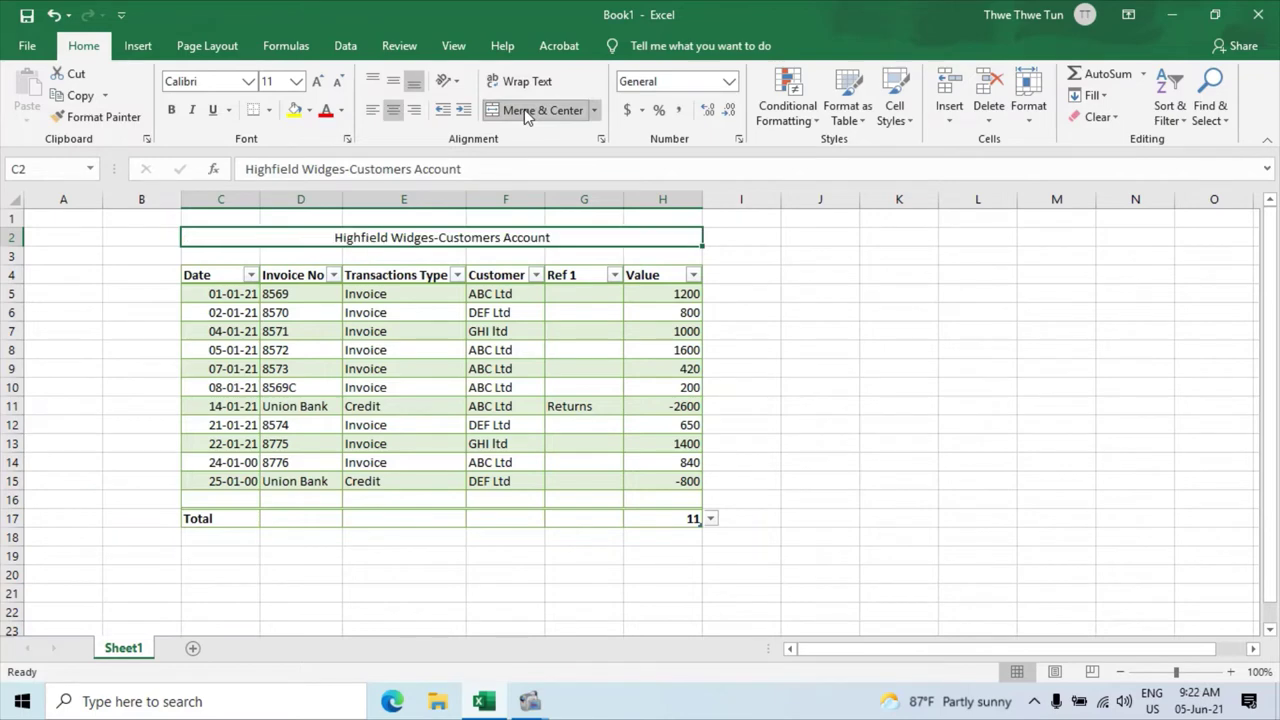
left_click(317, 81)
left_click(317, 81)
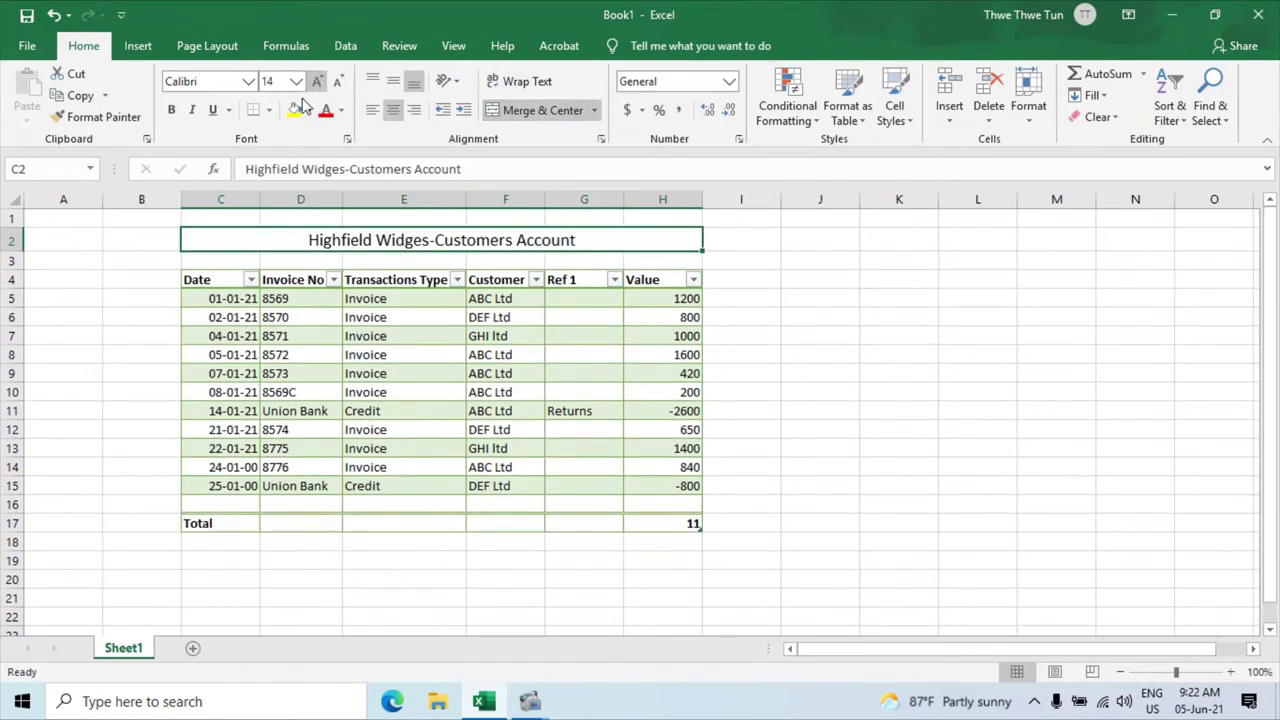
left_click(175, 110)
left_click(410, 616)
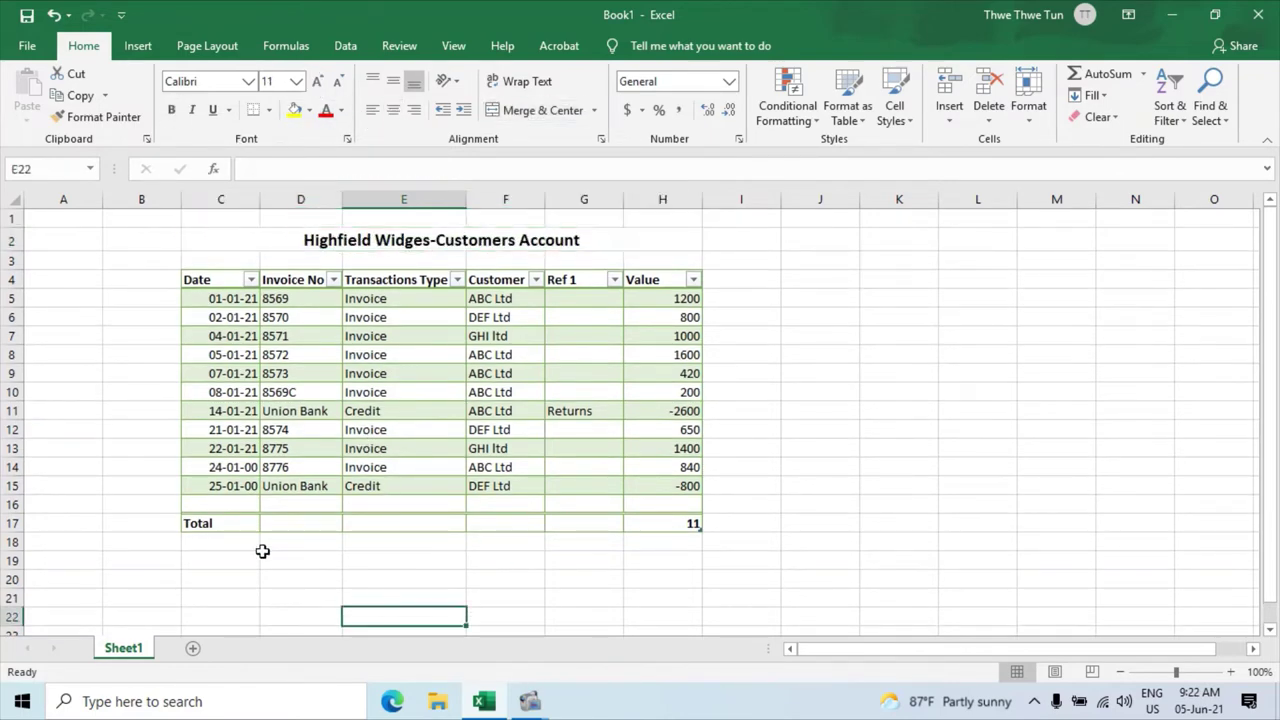
- Fill the table's total row, C17:H17, with standard yellow
left_click_drag(207, 523, 660, 526)
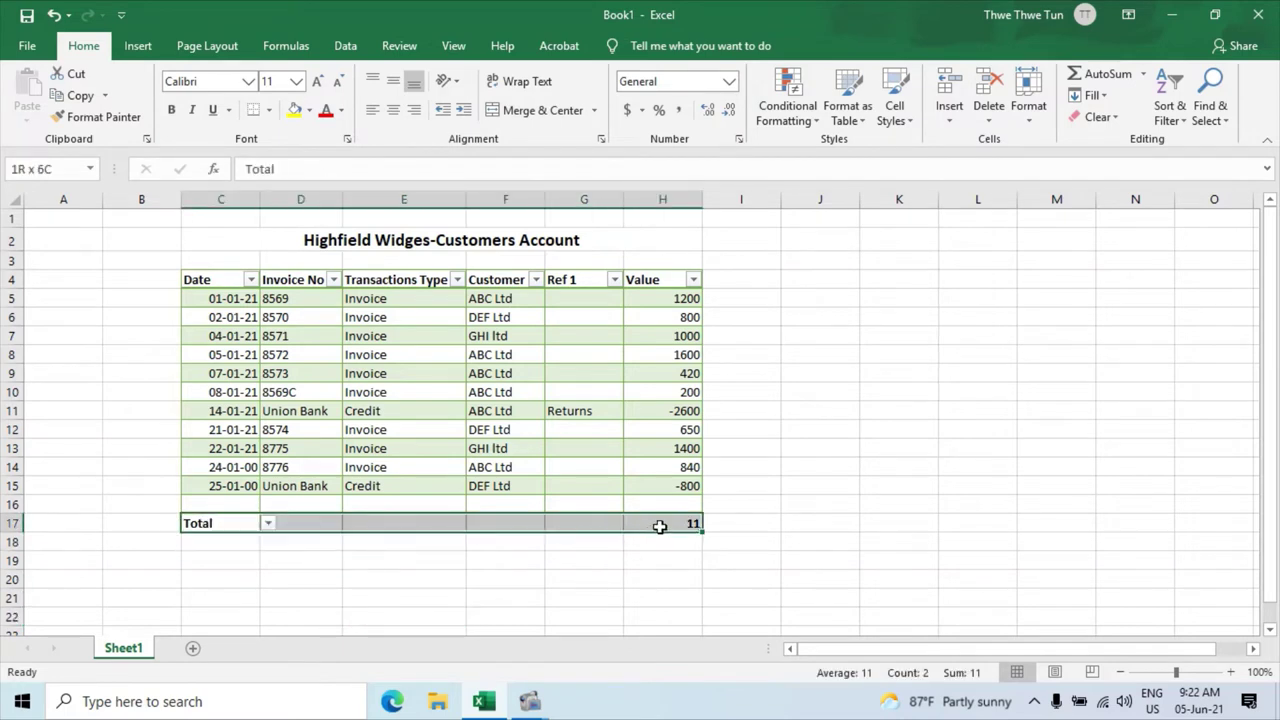
left_click(309, 110)
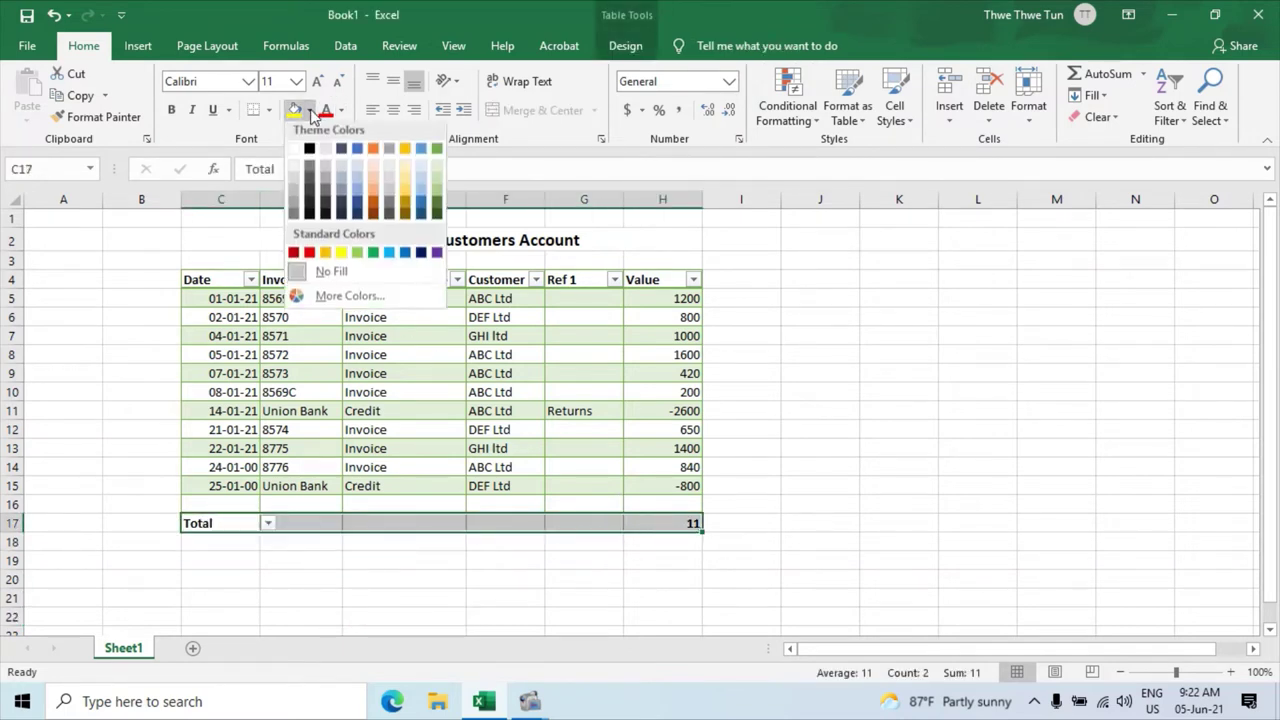
left_click(341, 256)
left_click(916, 585)
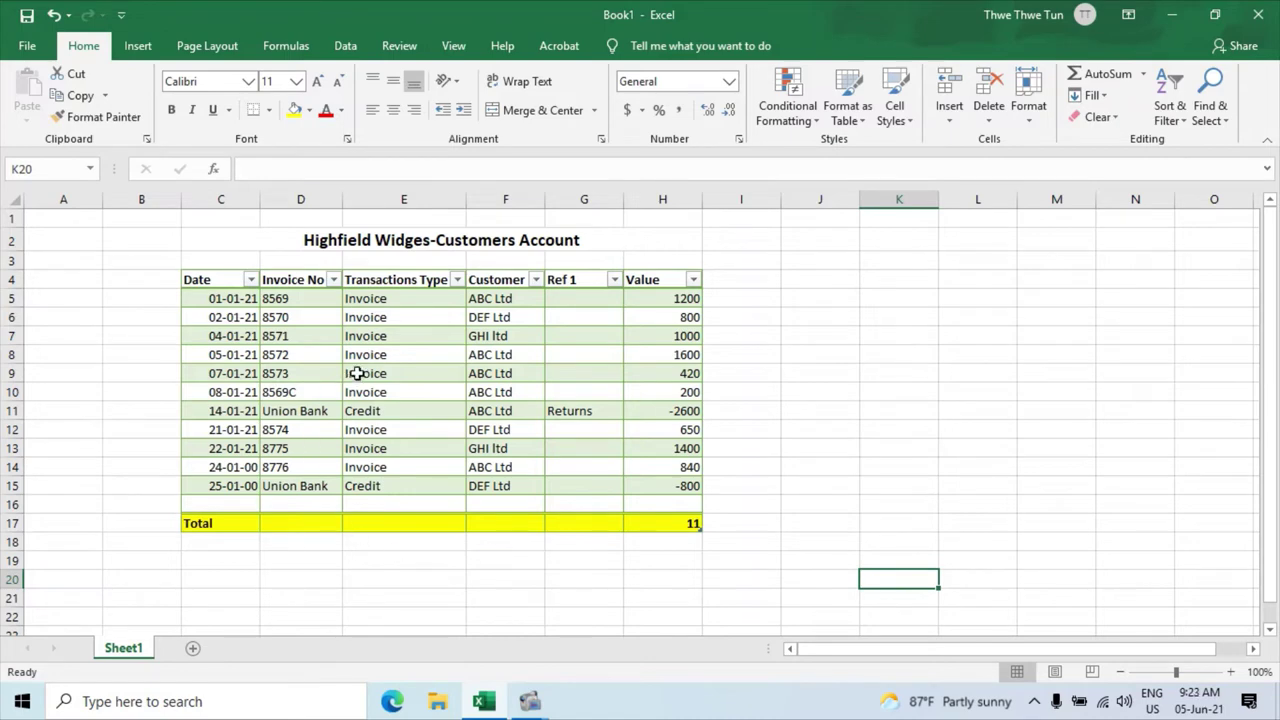
- Replace the Transactions Type formula in E5 with =IF(1200<0,"Credit","Invoice")
left_click(429, 298)
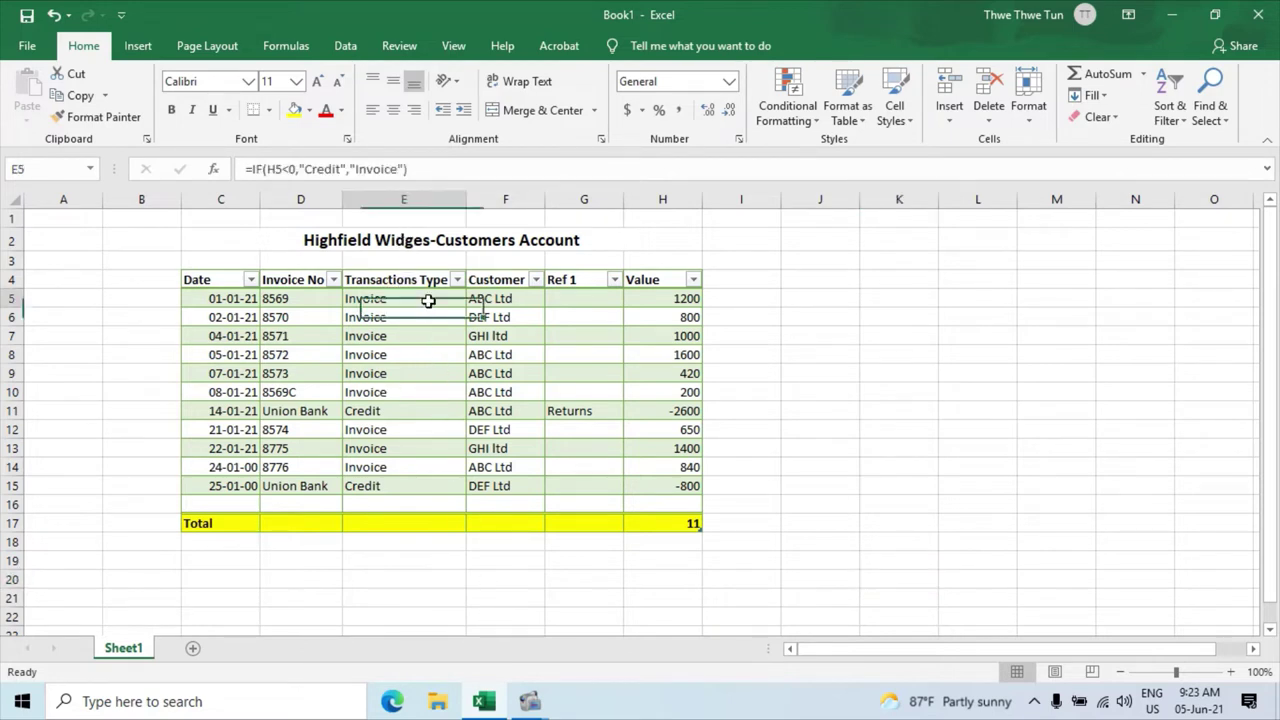
key("Delete")
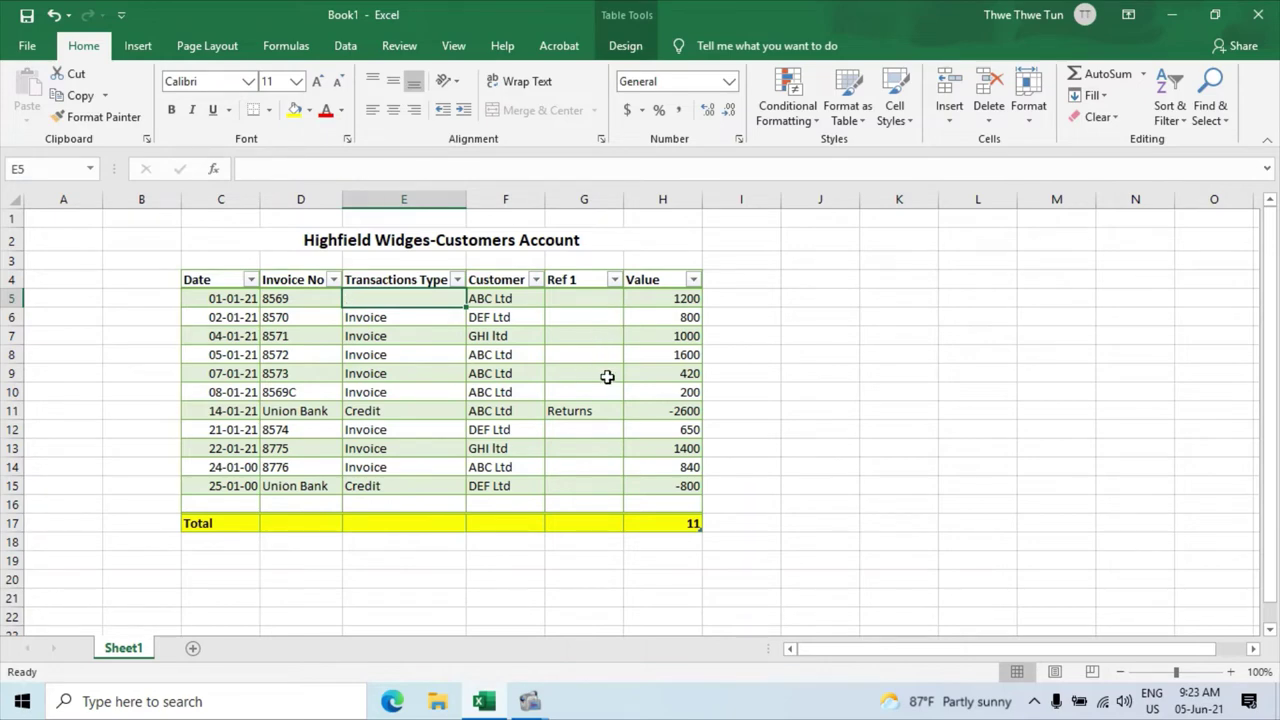
type("=IF(")
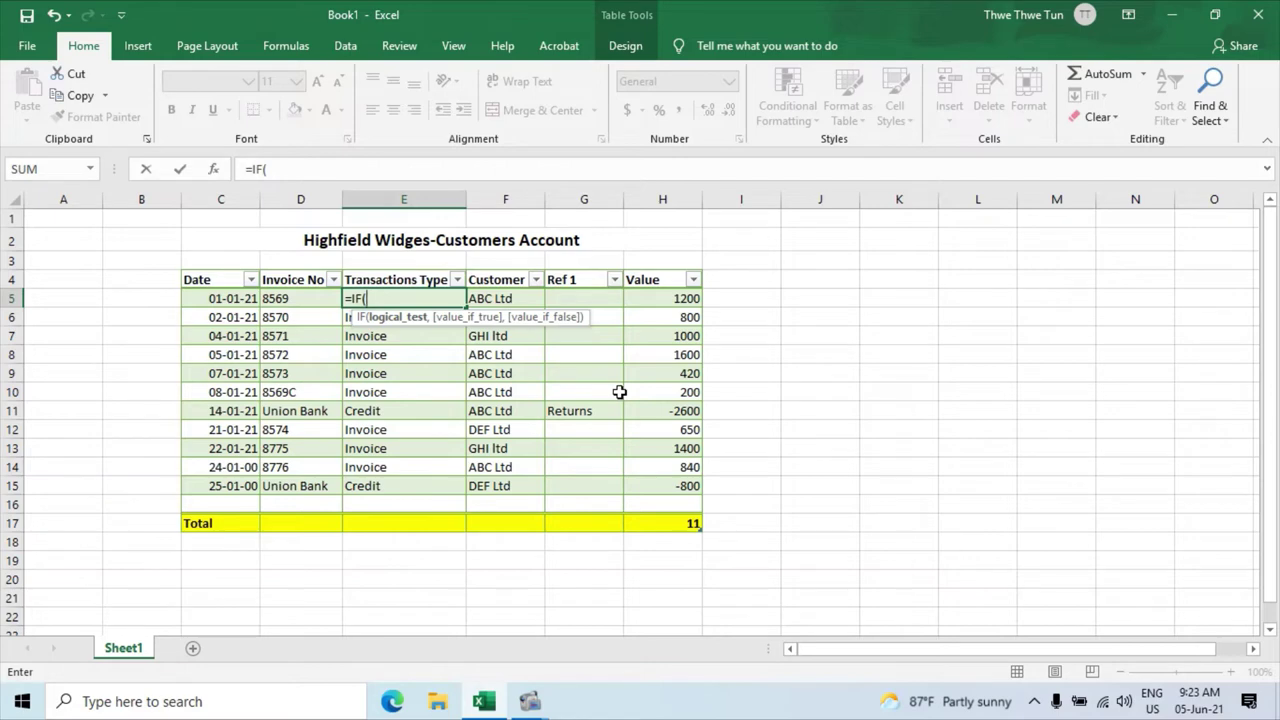
type("00<0,")
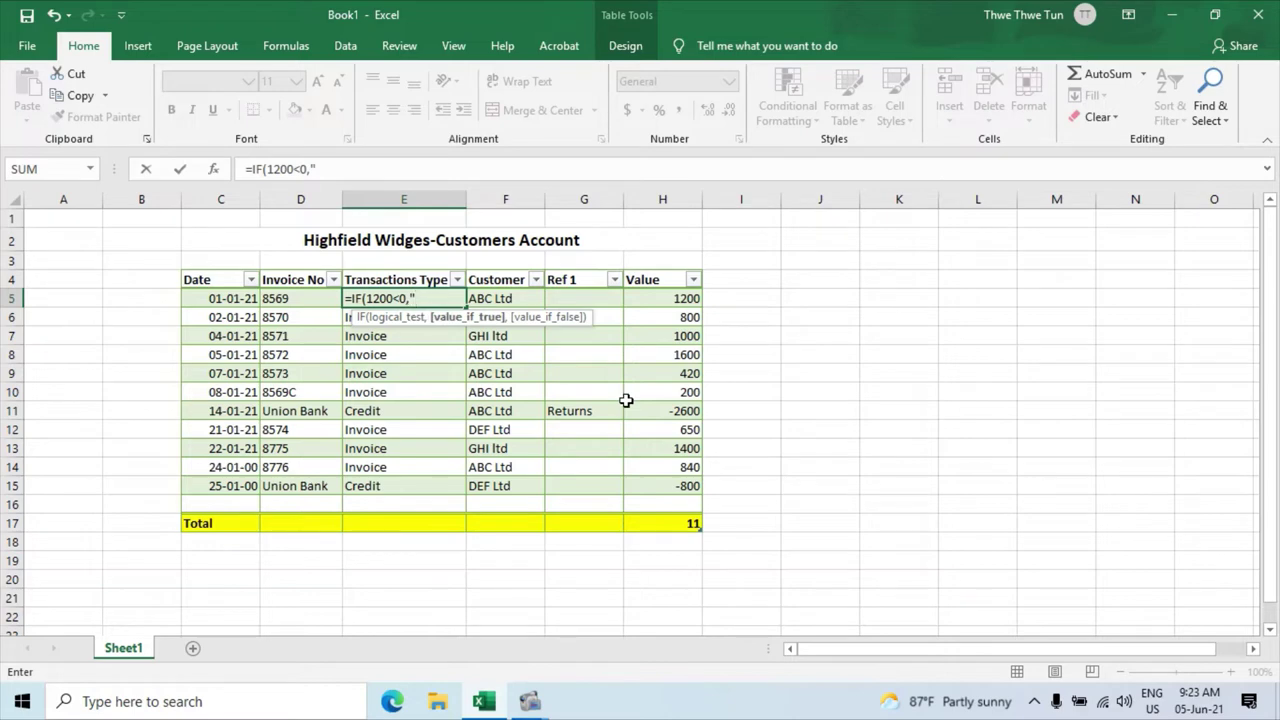
type("\"Credit\",\"")
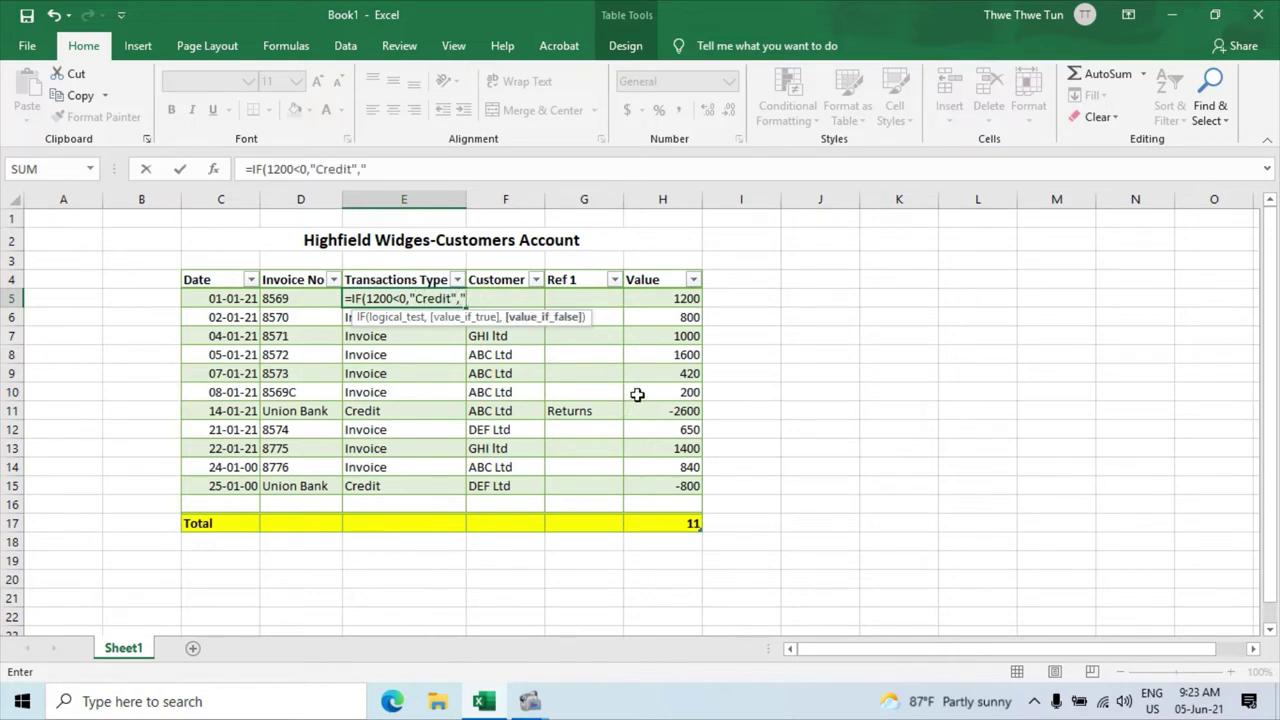
type("Re")
key("BackSpace")
key("BackSpace")
key("BackSpace")
type("Invoice\"")
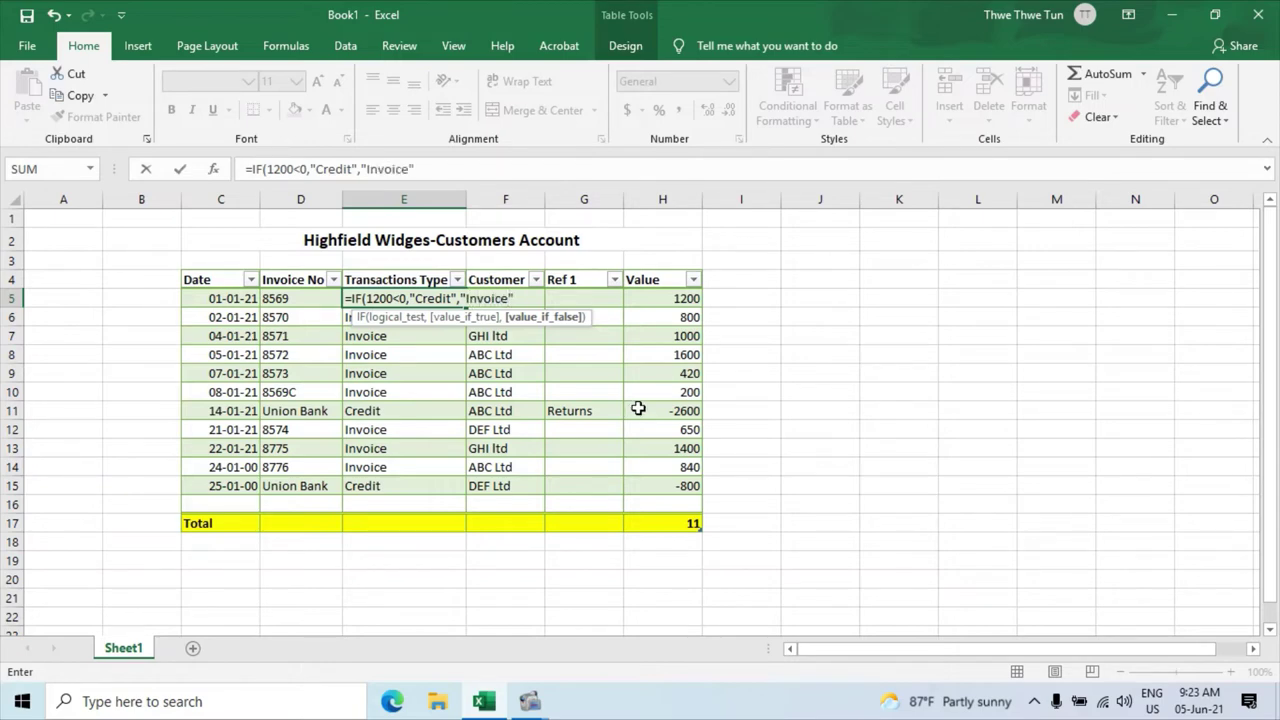
type(")")
key("Return")
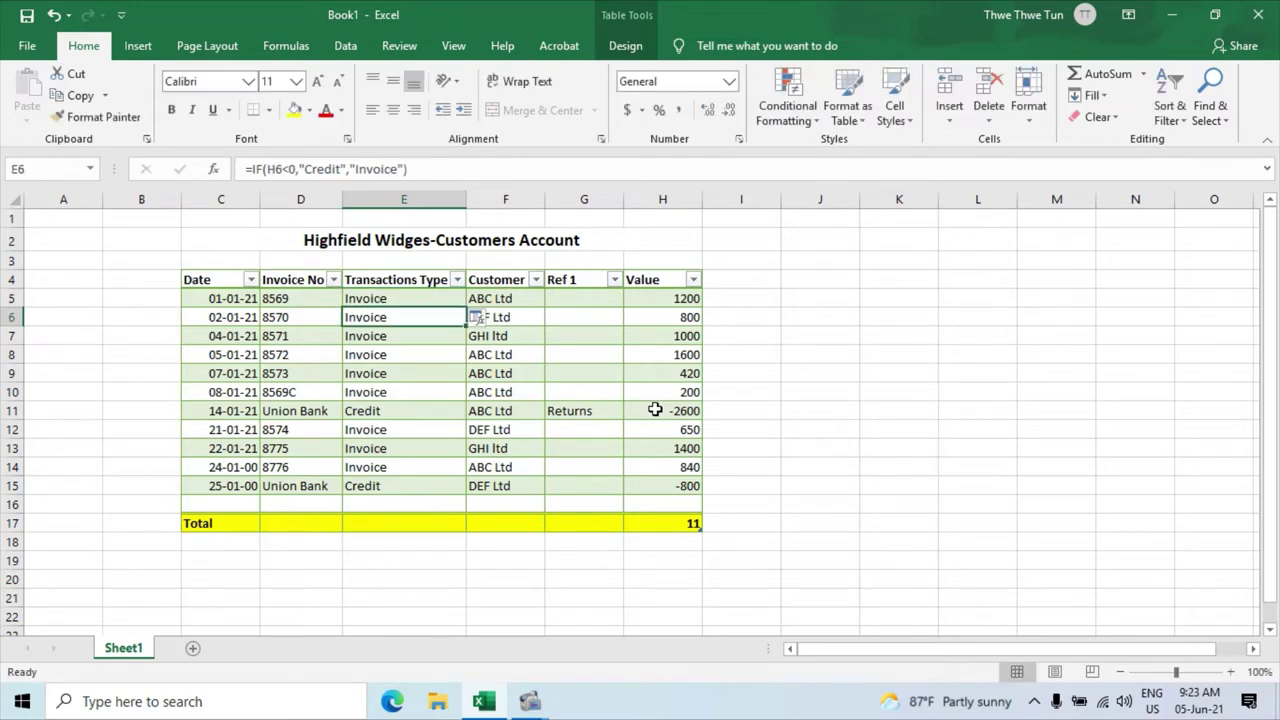
- Copy the IF formula from E5 down the Transactions Type column to E15
left_click(399, 298)
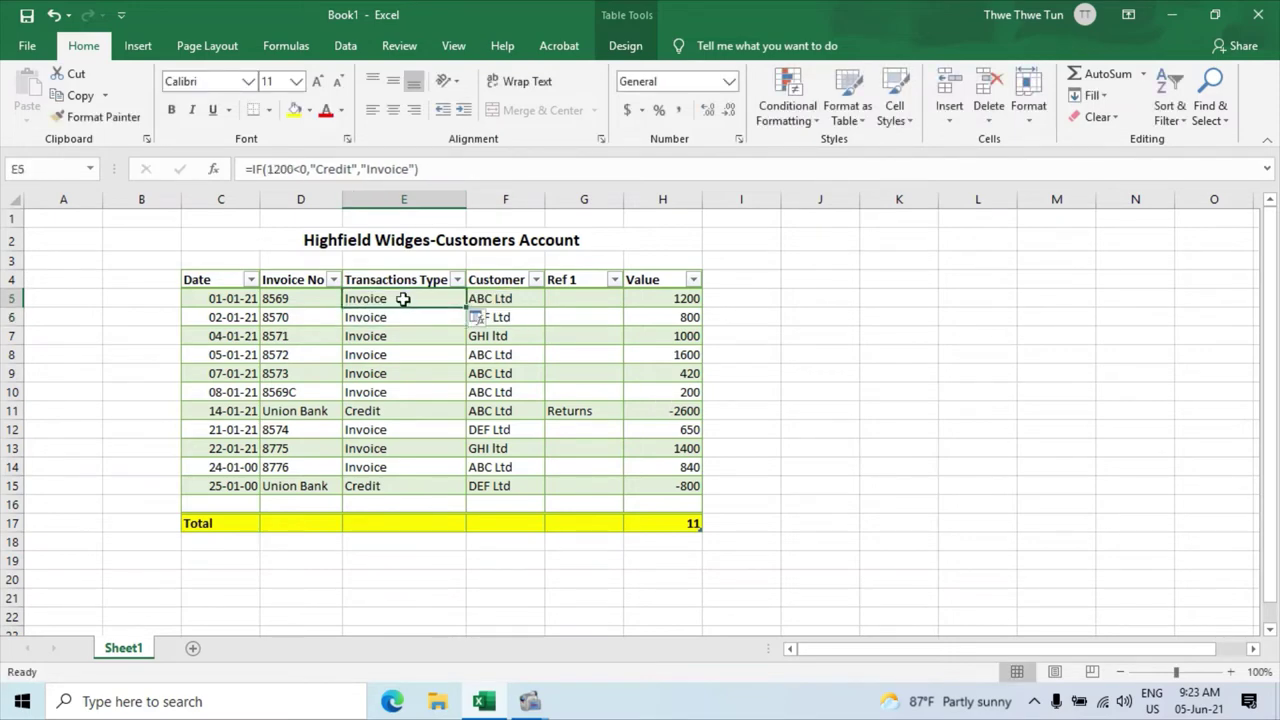
left_click_drag(466, 309, 462, 500)
left_click(527, 565)
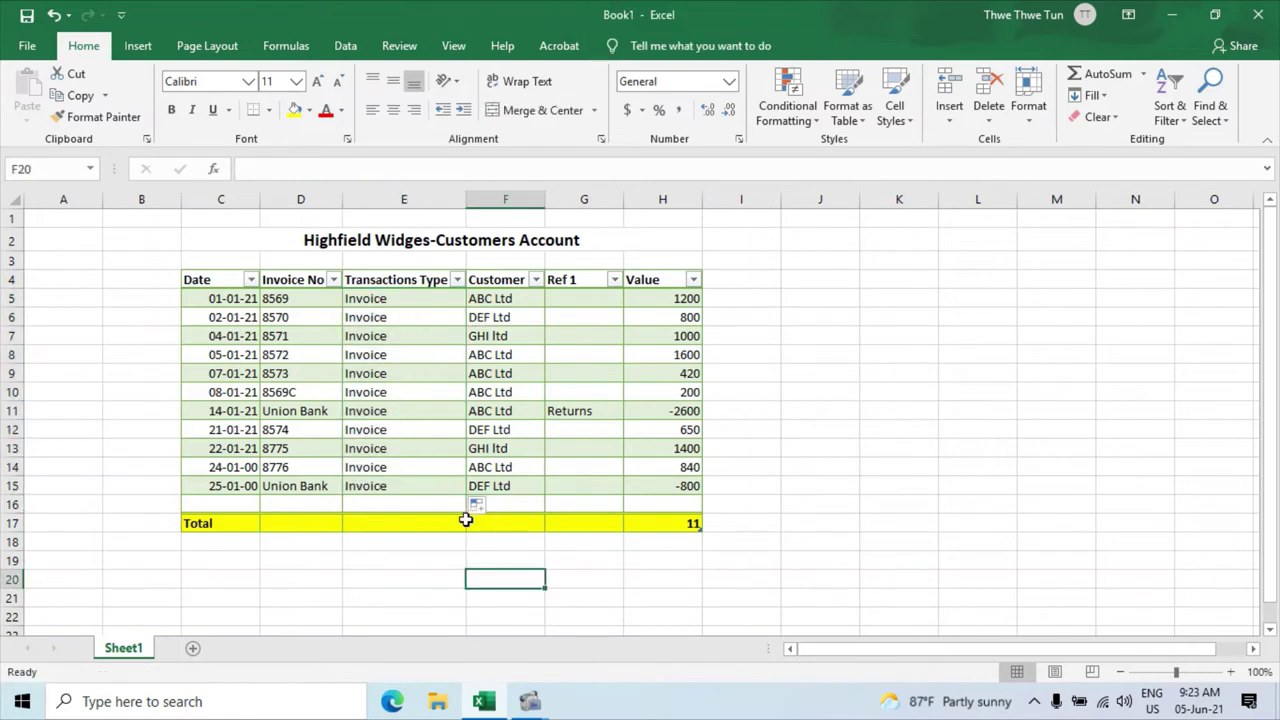
- Check the copied formula in E6, and re-enter 800 in H6 and -2600 in H11 of the Value column
left_click(418, 316)
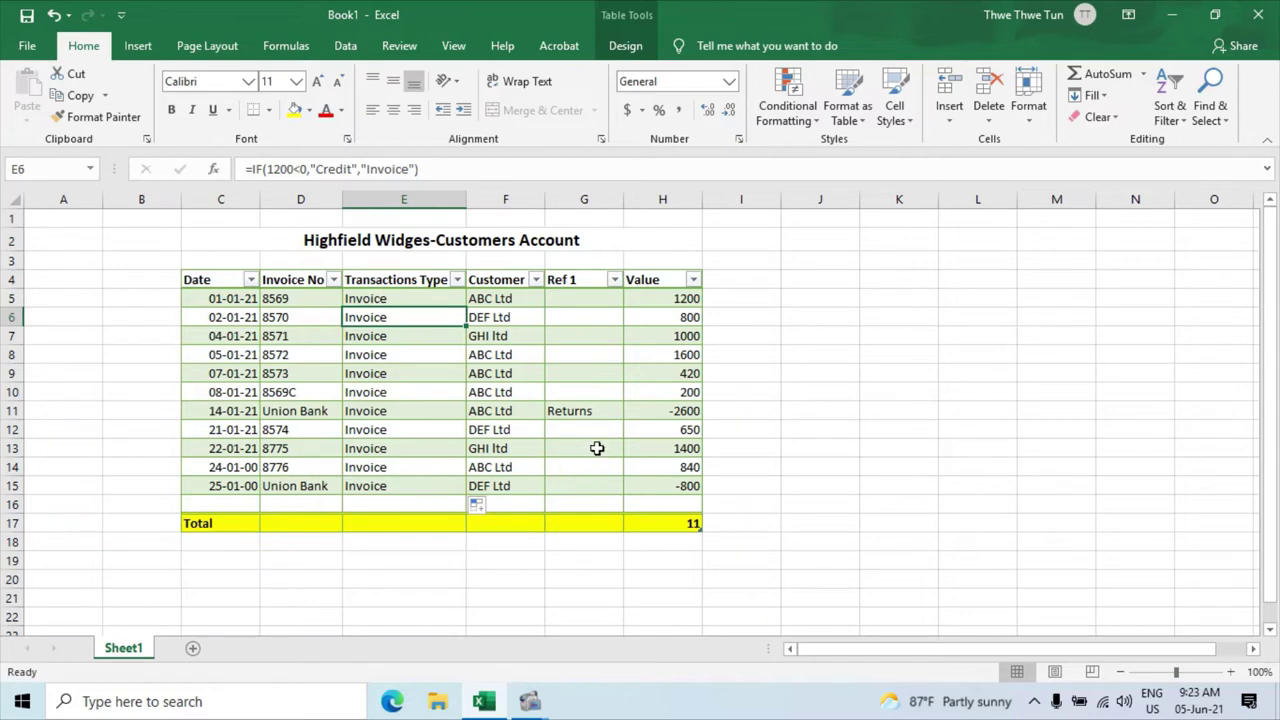
left_click(677, 319)
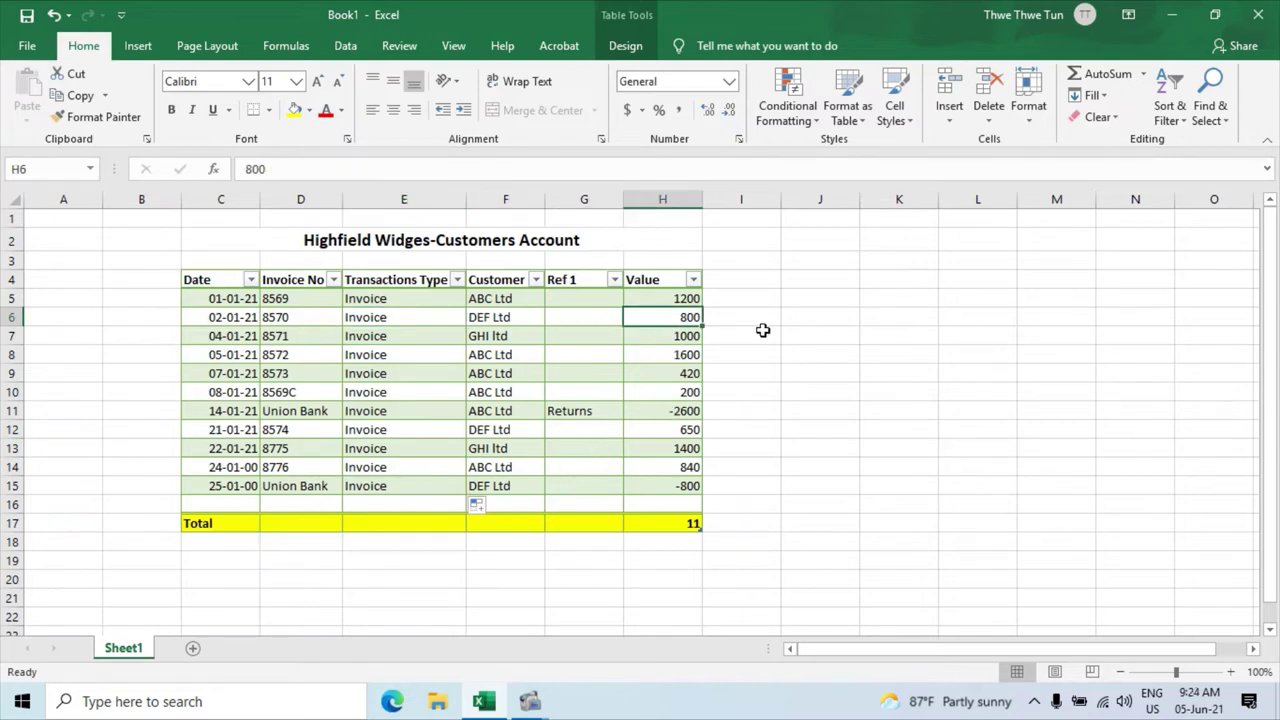
type("800")
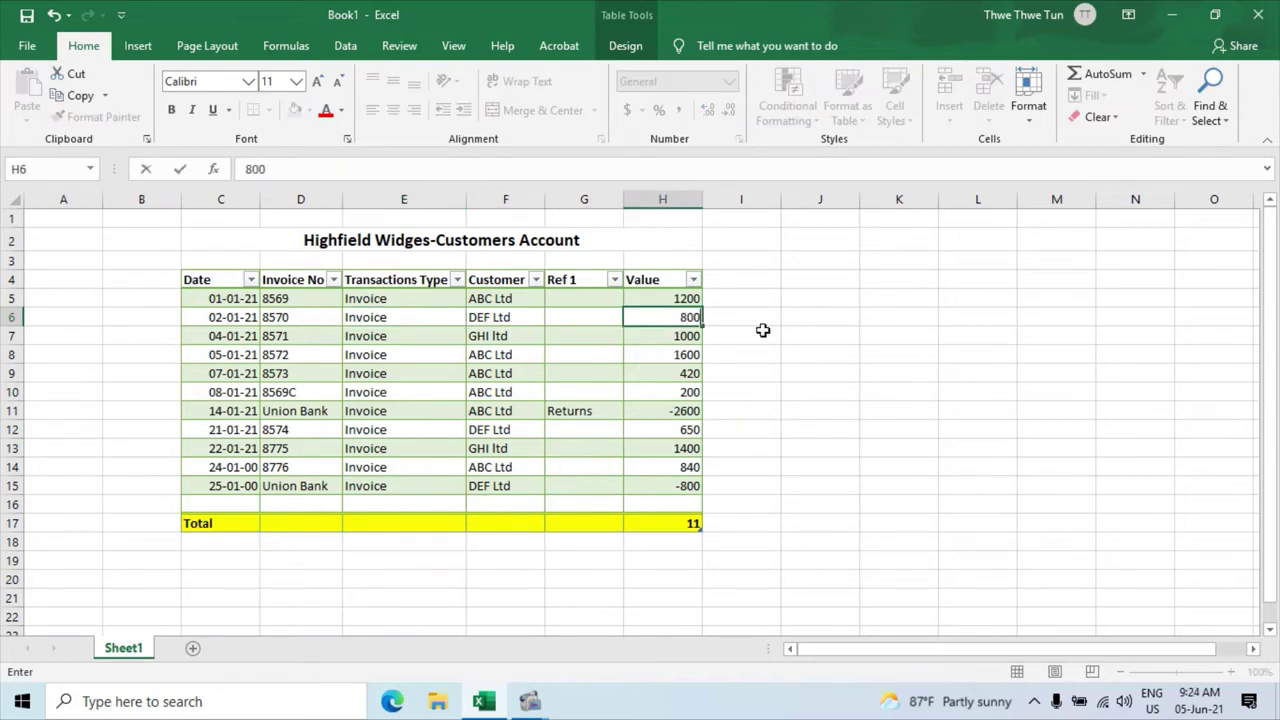
key("Return")
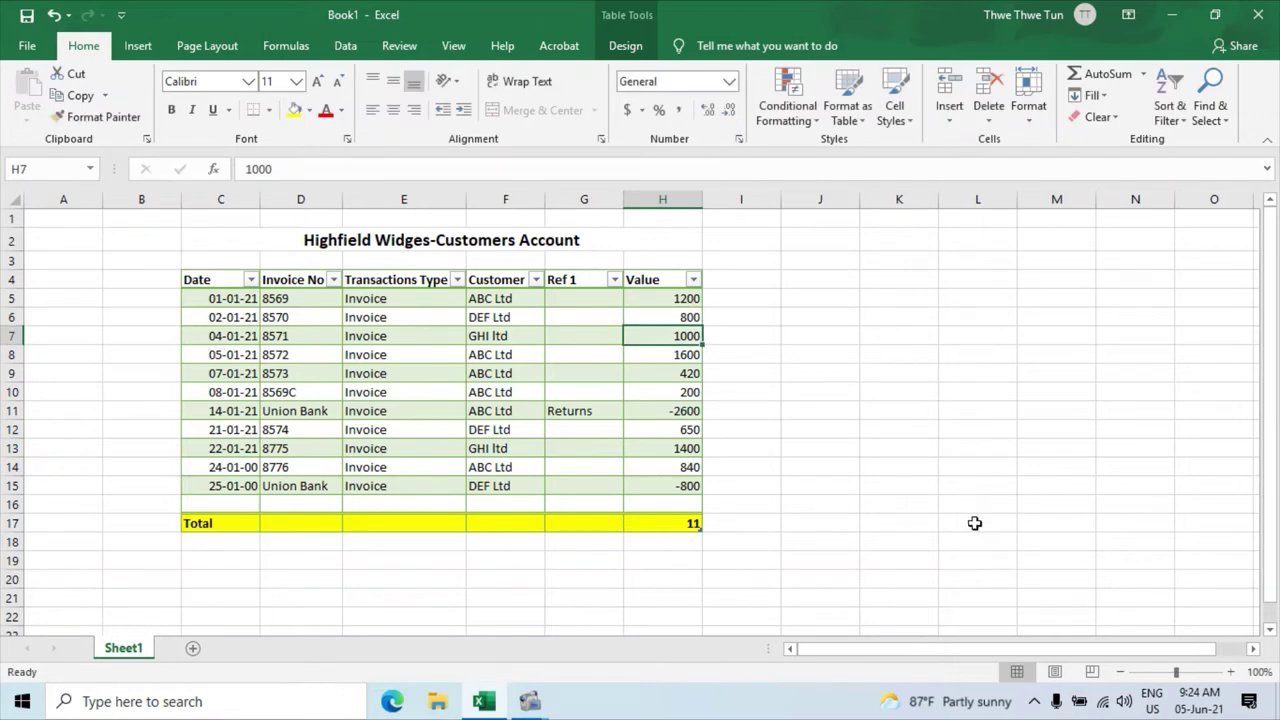
left_click(682, 413)
type("-2600")
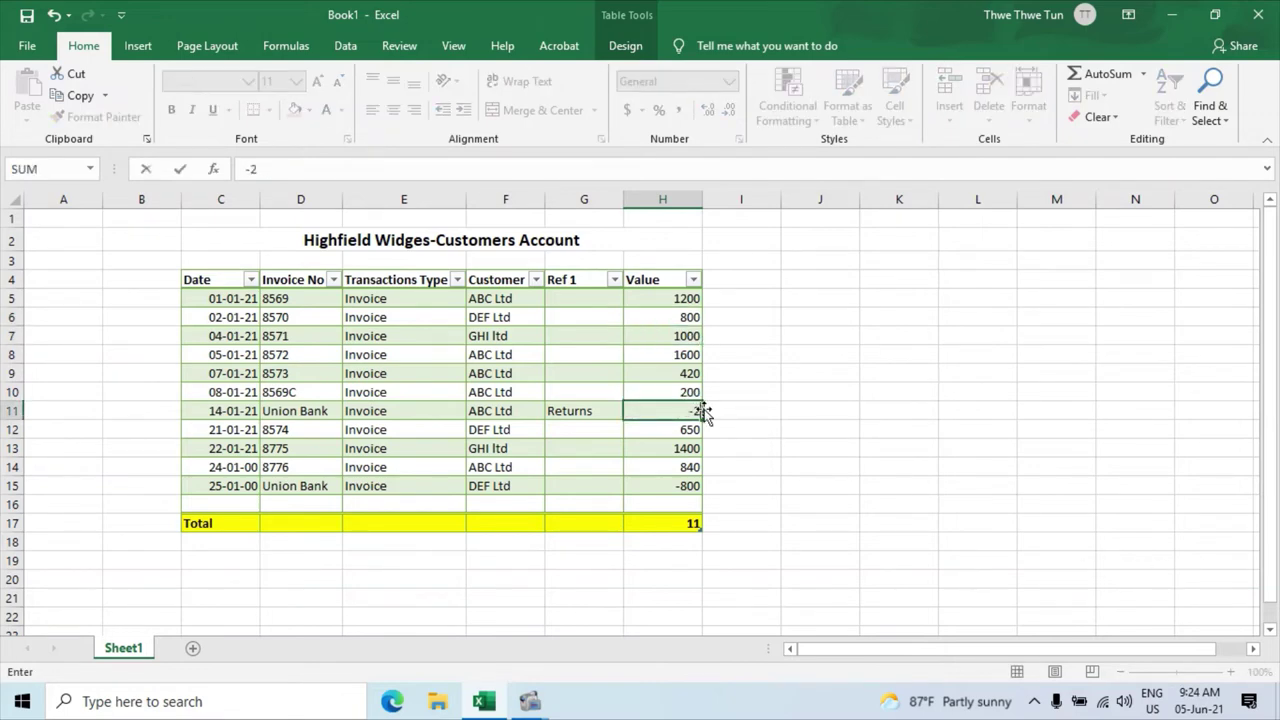
key("Return")
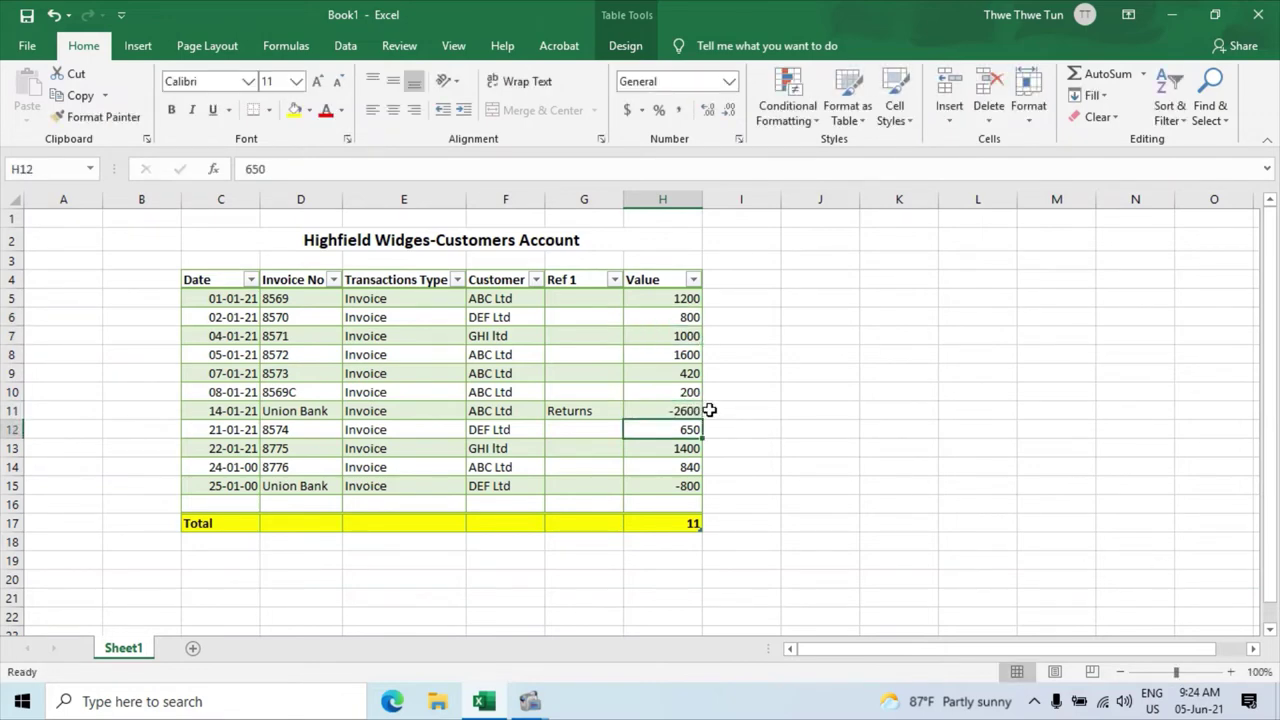
- Clear the Value column entries in H6:H15
left_click(667, 318)
left_click_drag(667, 318, 714, 463)
key("Delete")
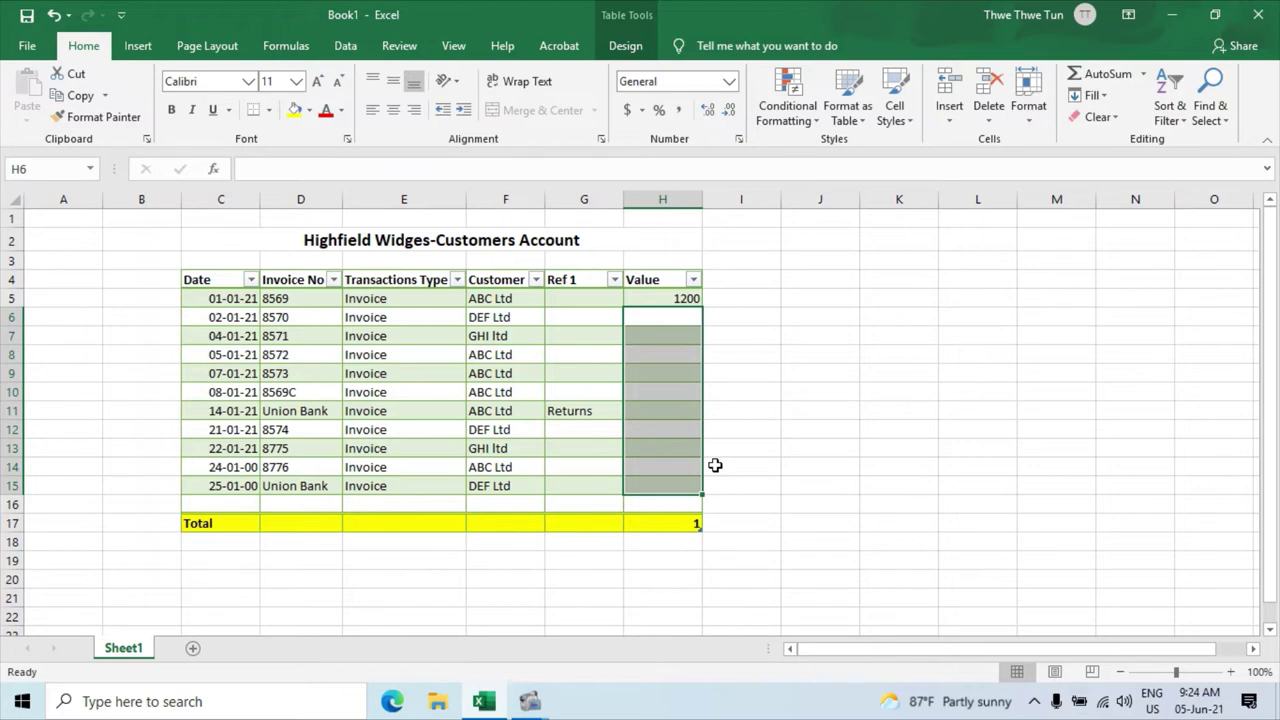
- Enter 800, 1000, 1600, 420, 200 and -2600 in Value cells H6 to H11
type("800")
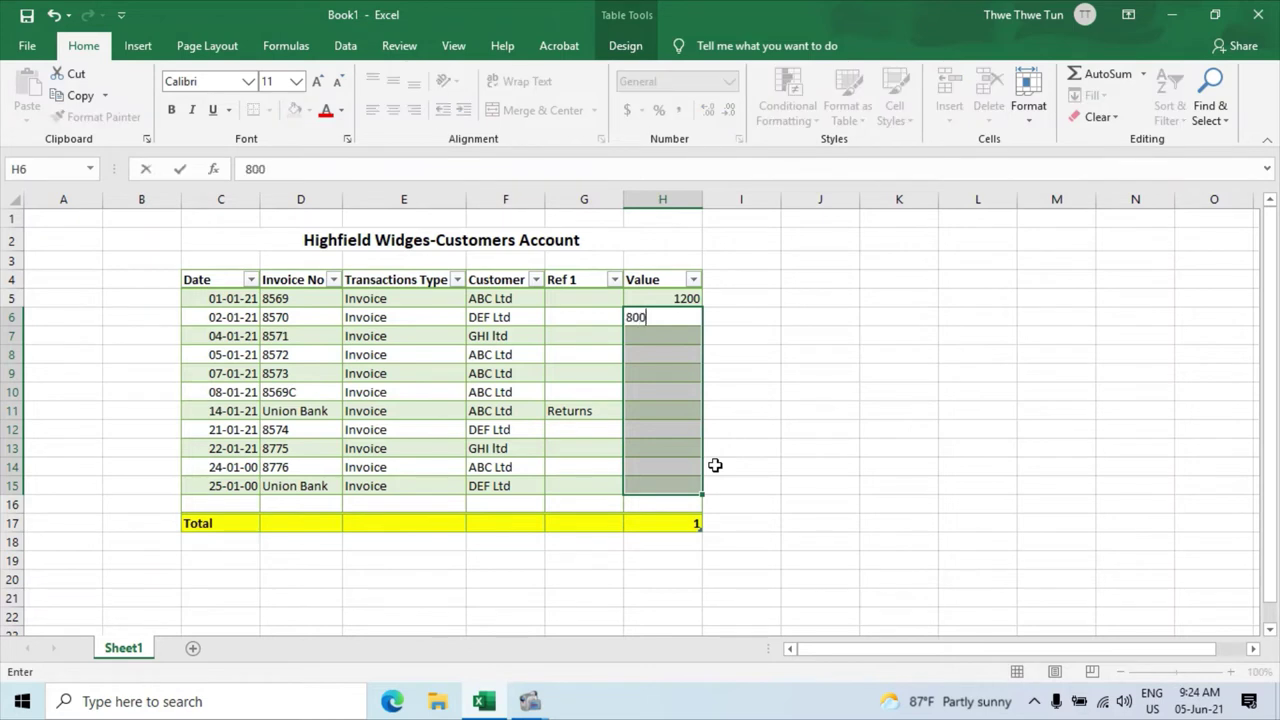
key("Return")
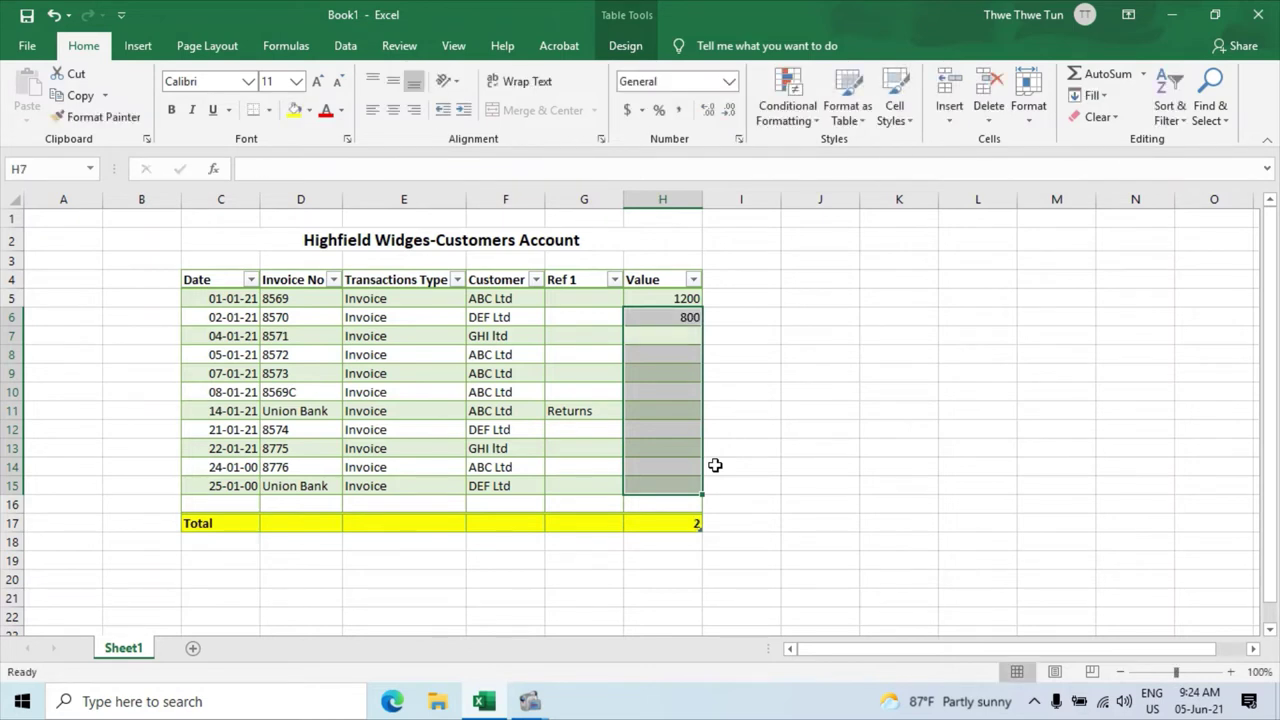
type("1000")
key("Return")
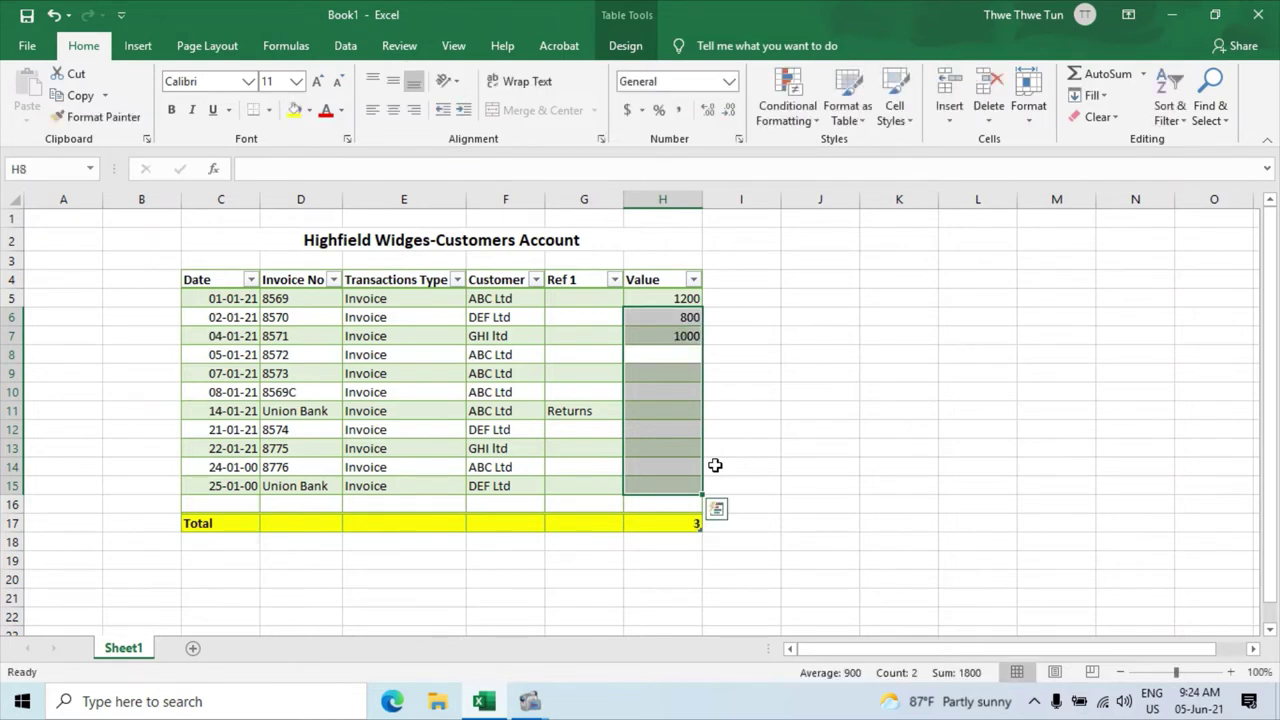
type("1600")
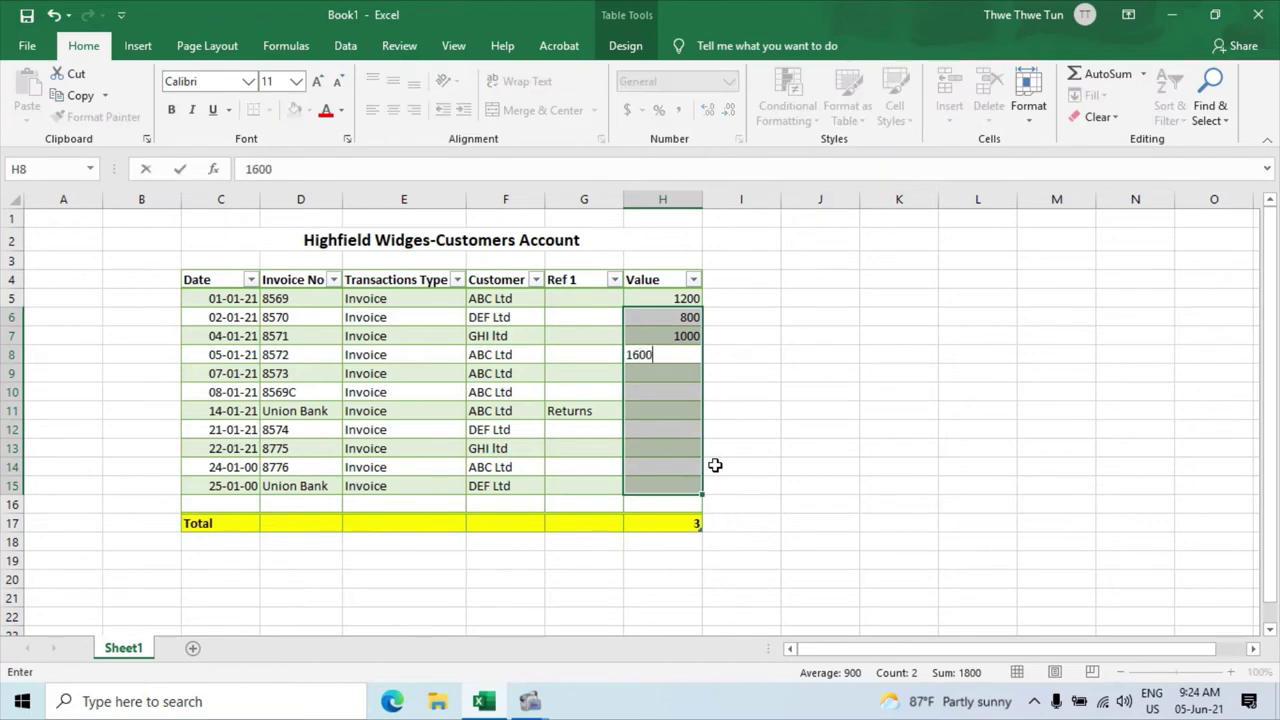
key("Return")
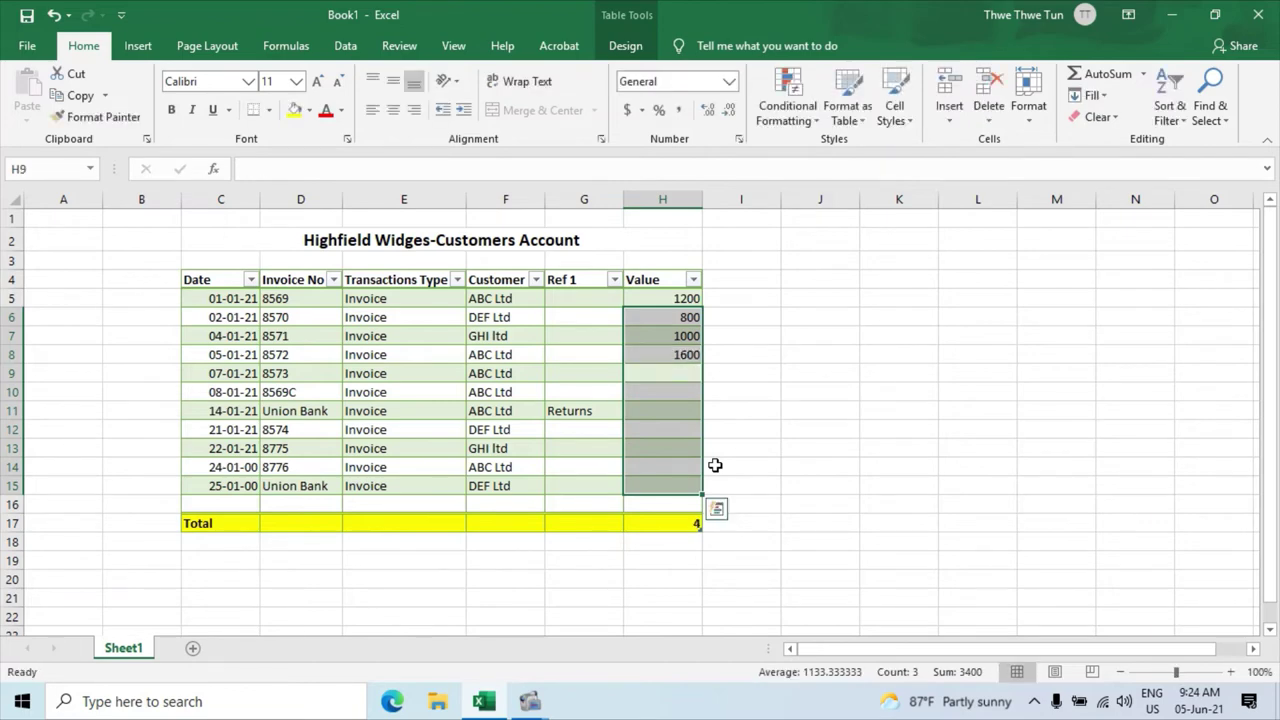
type("420")
key("Return")
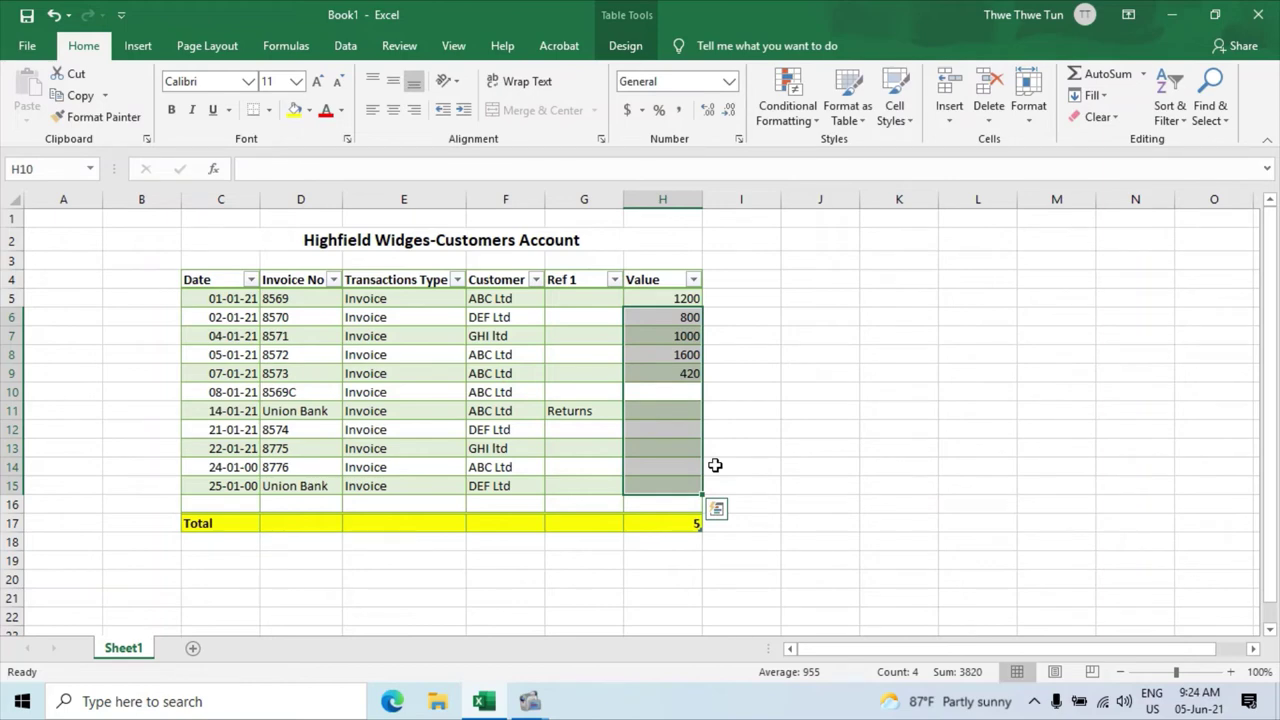
type("200")
key("Return")
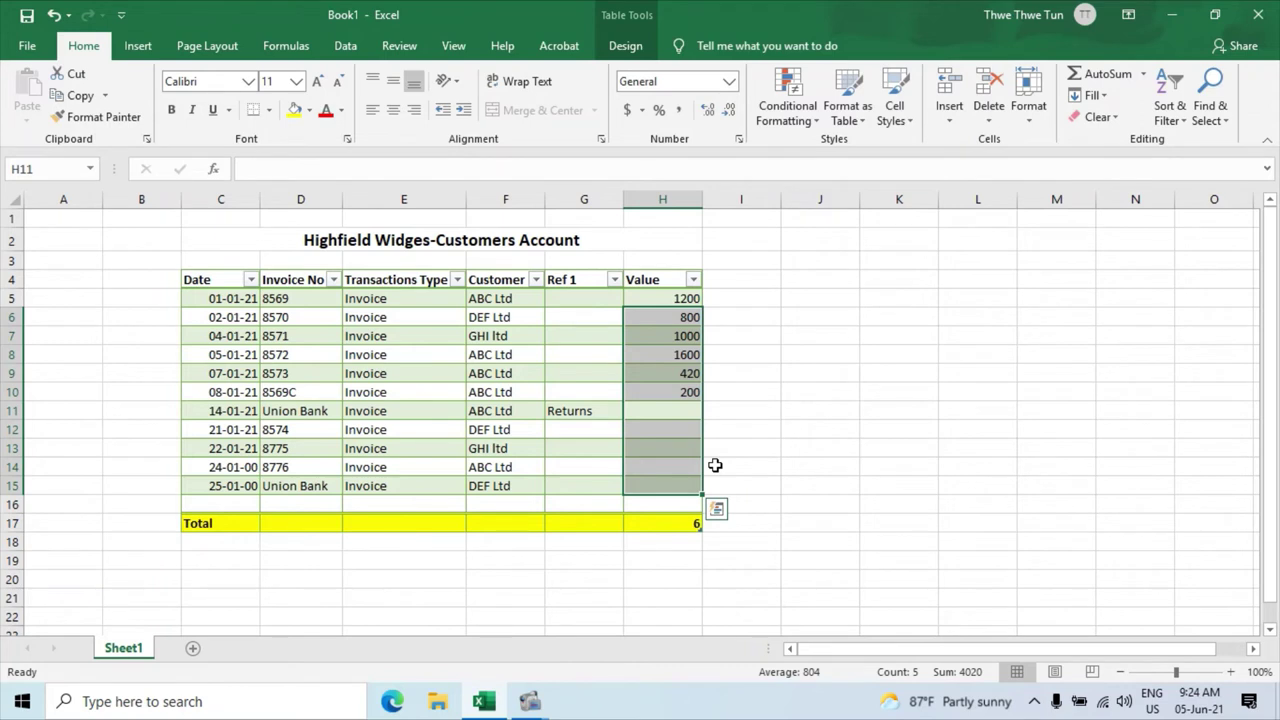
type("-2600")
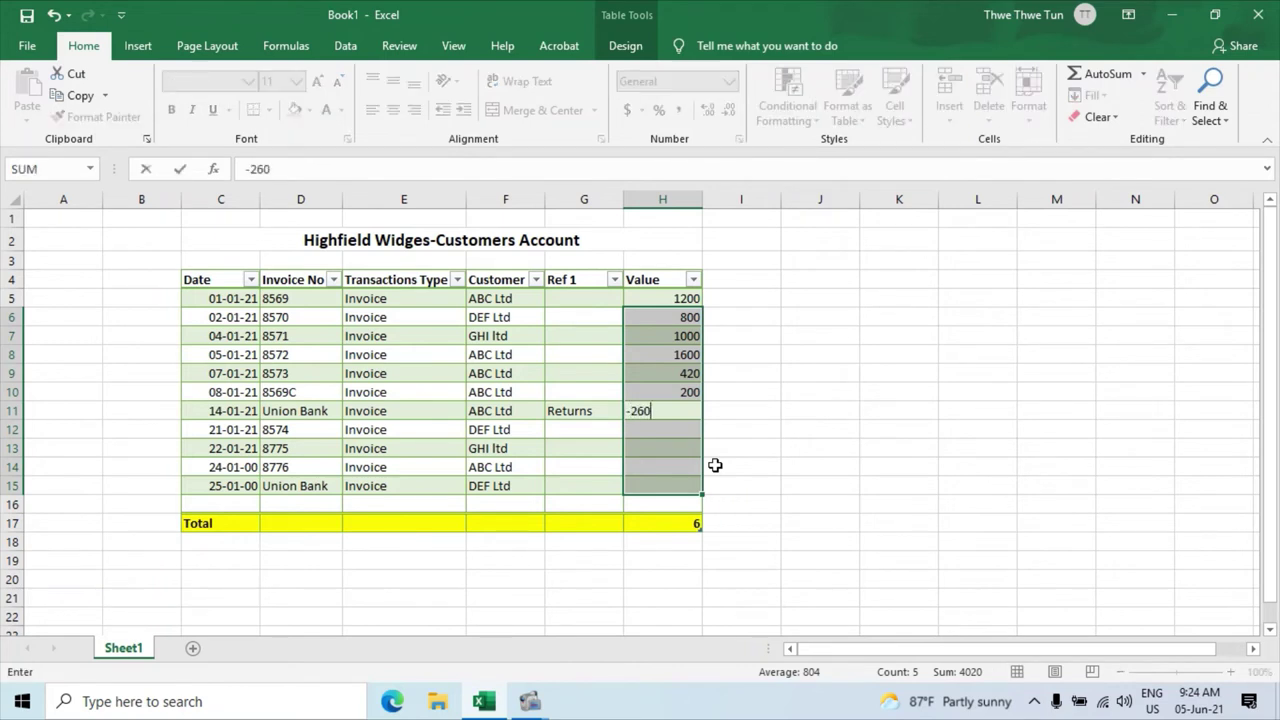
key("Return")
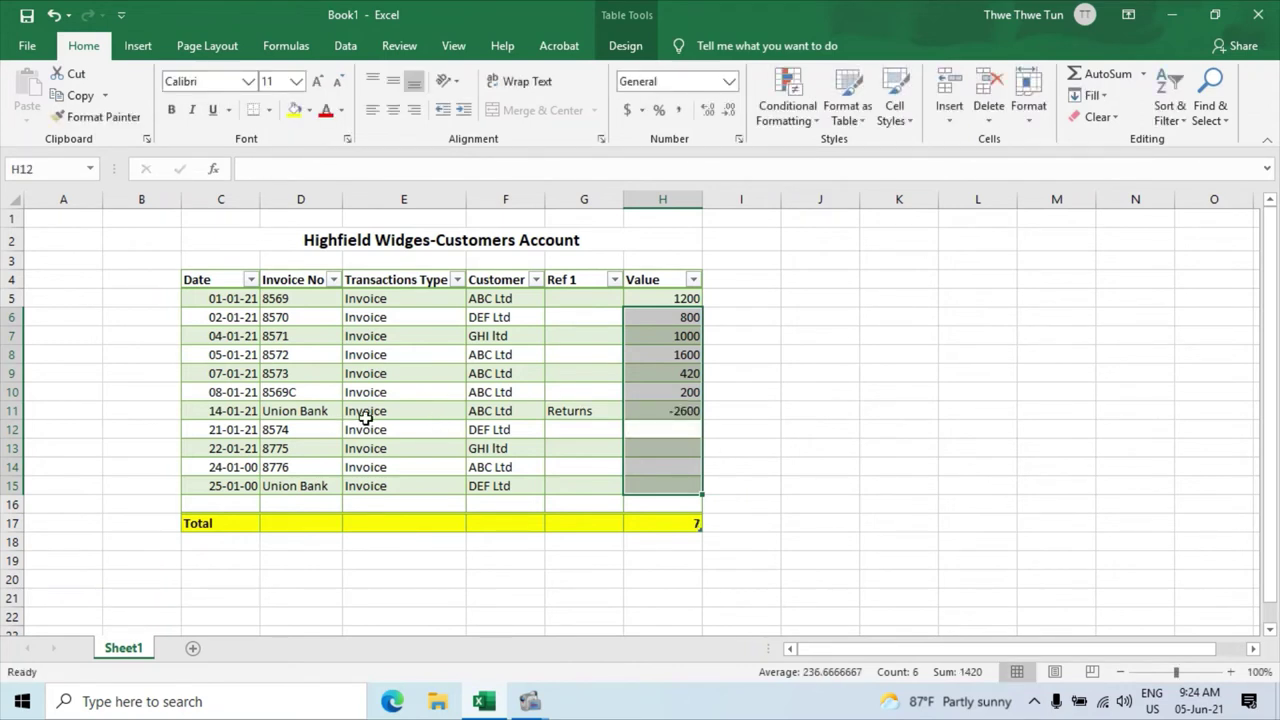
left_click(362, 414)
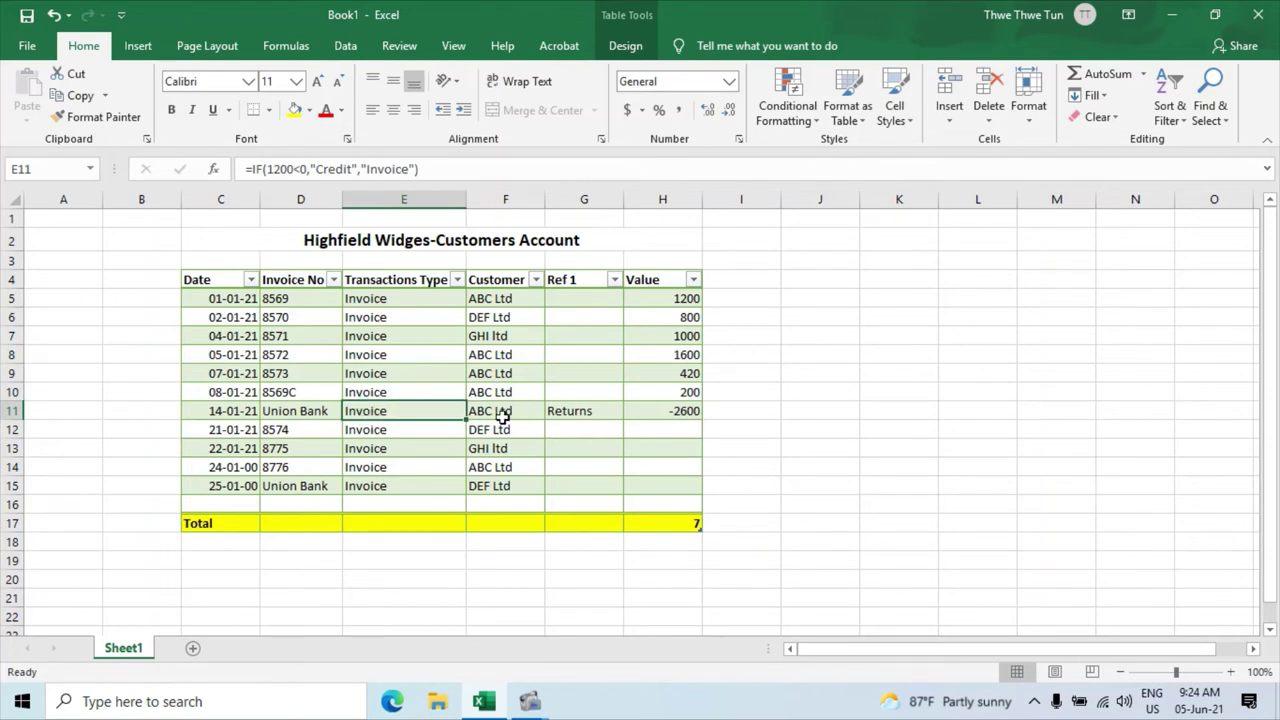
type("=I")
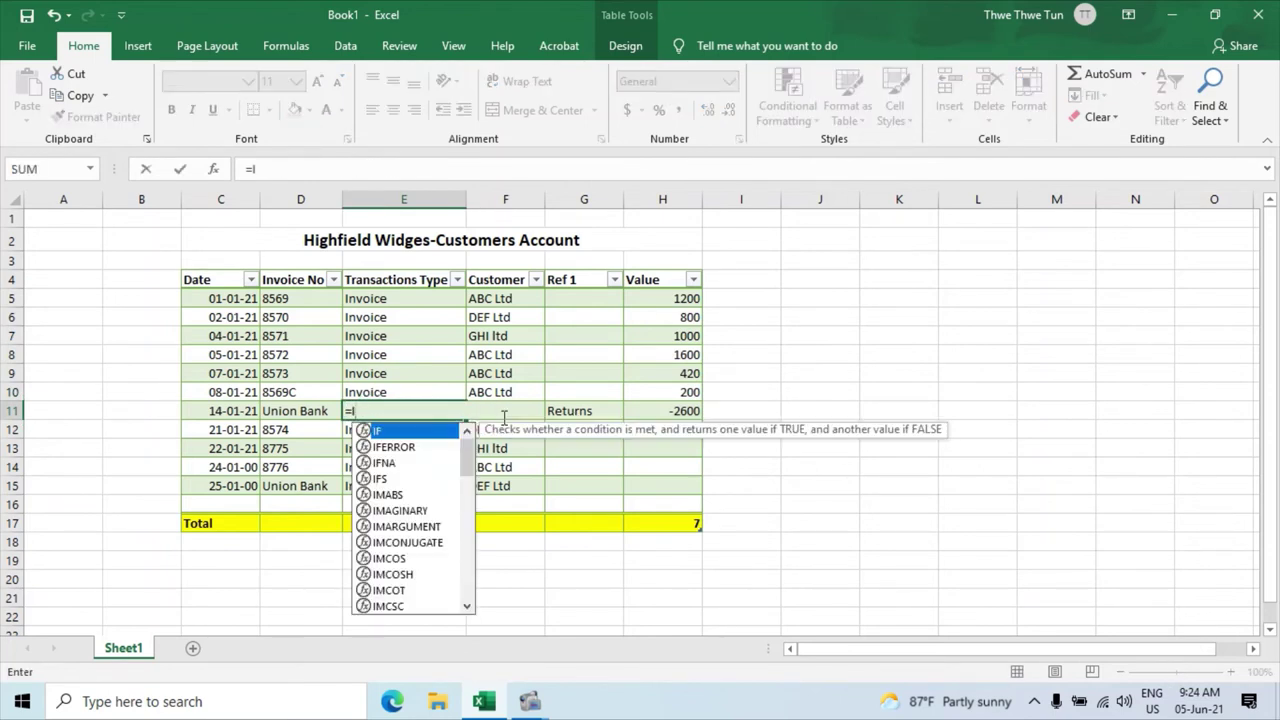
type("F")
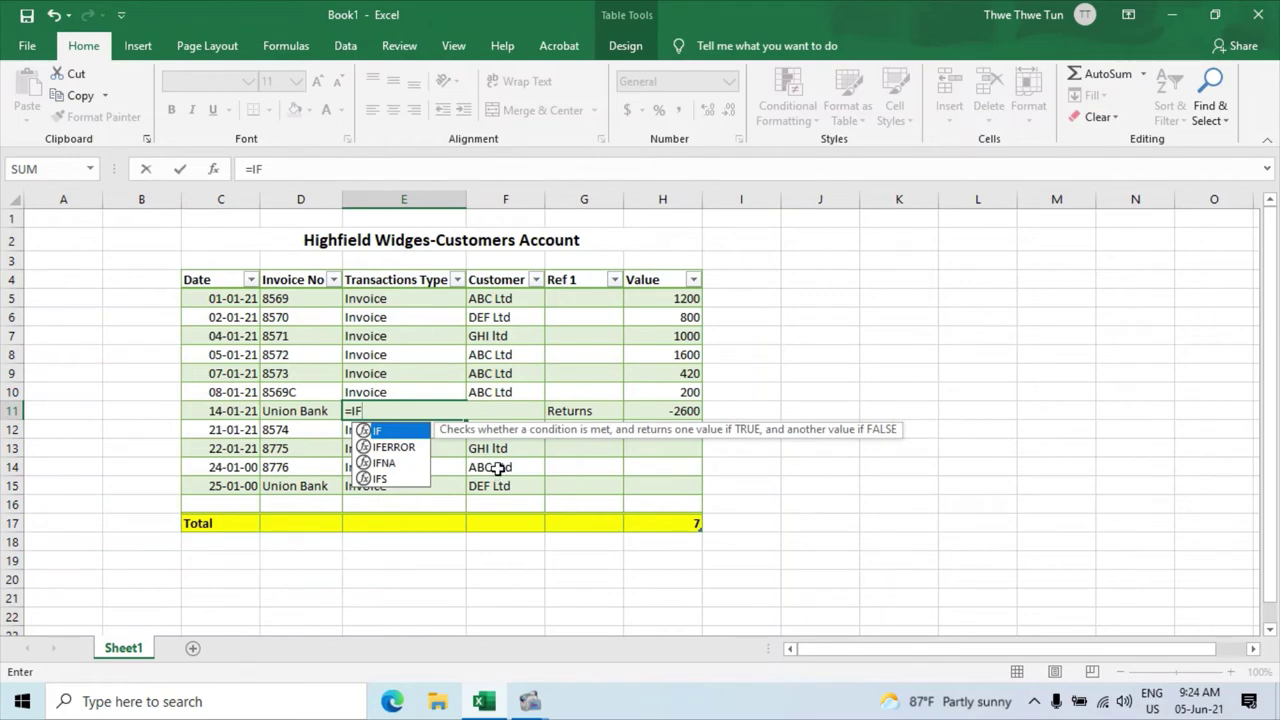
type("(")
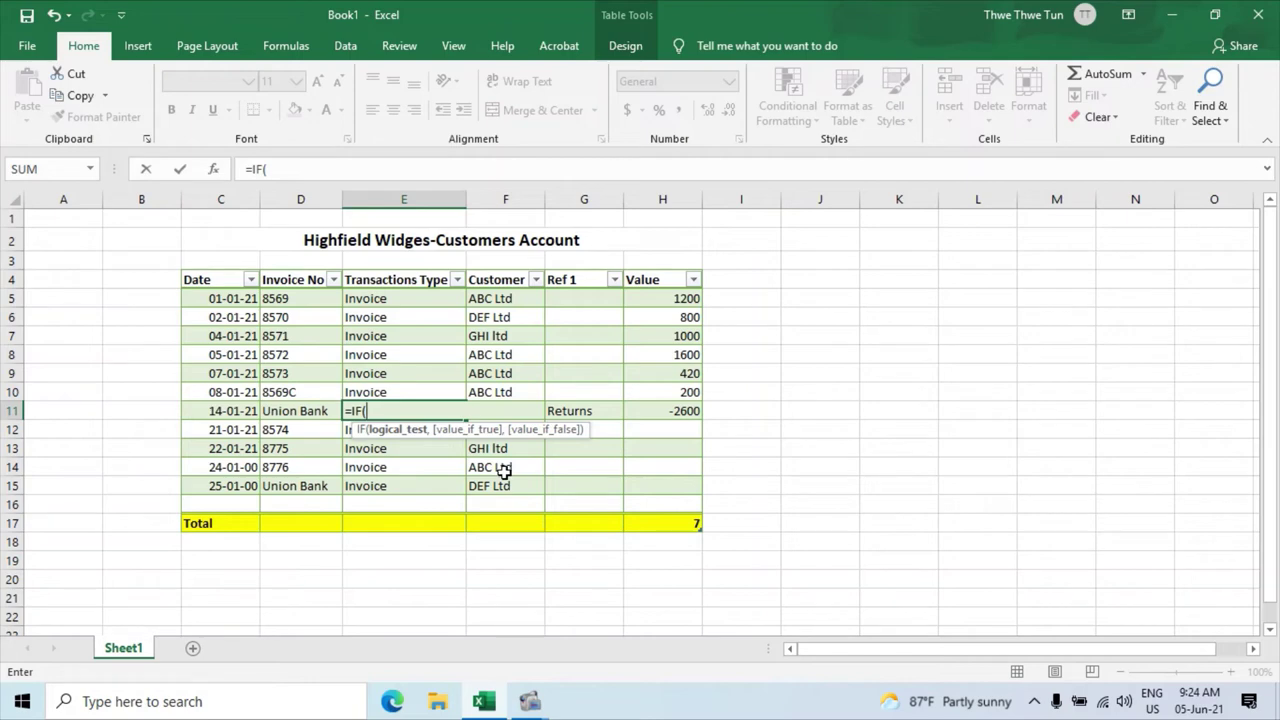
left_click(677, 410)
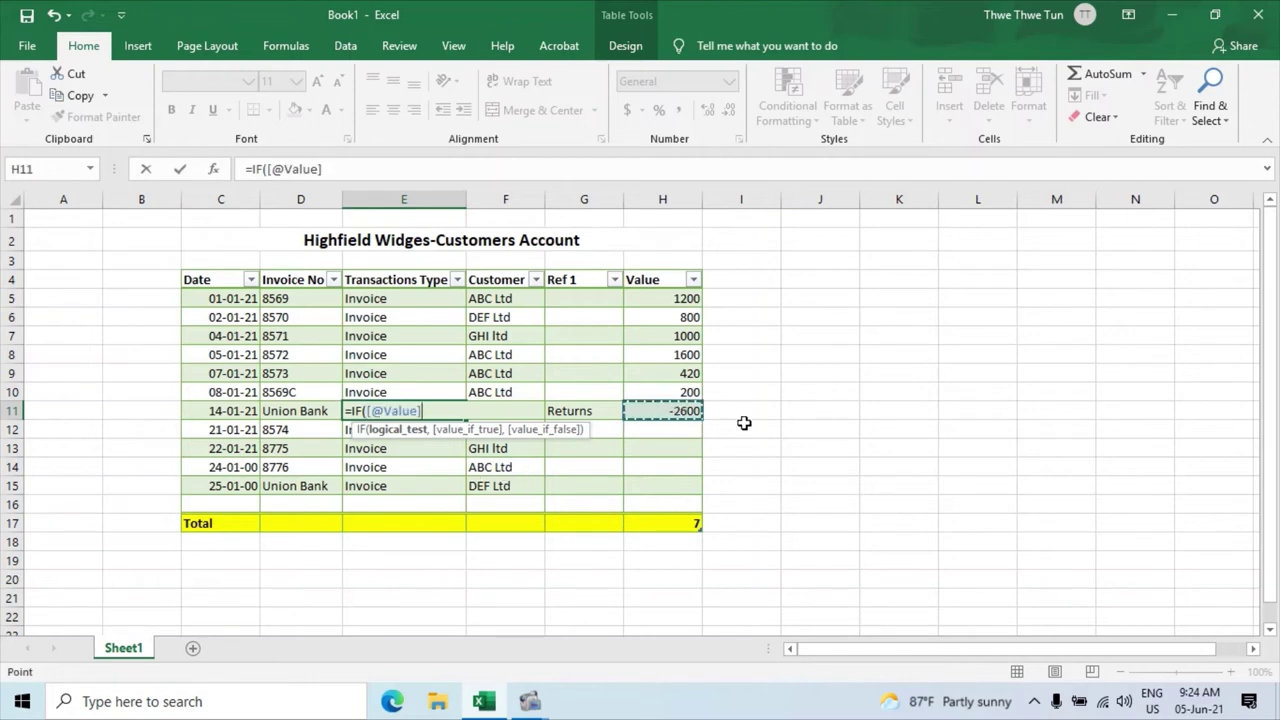
type("<0,")
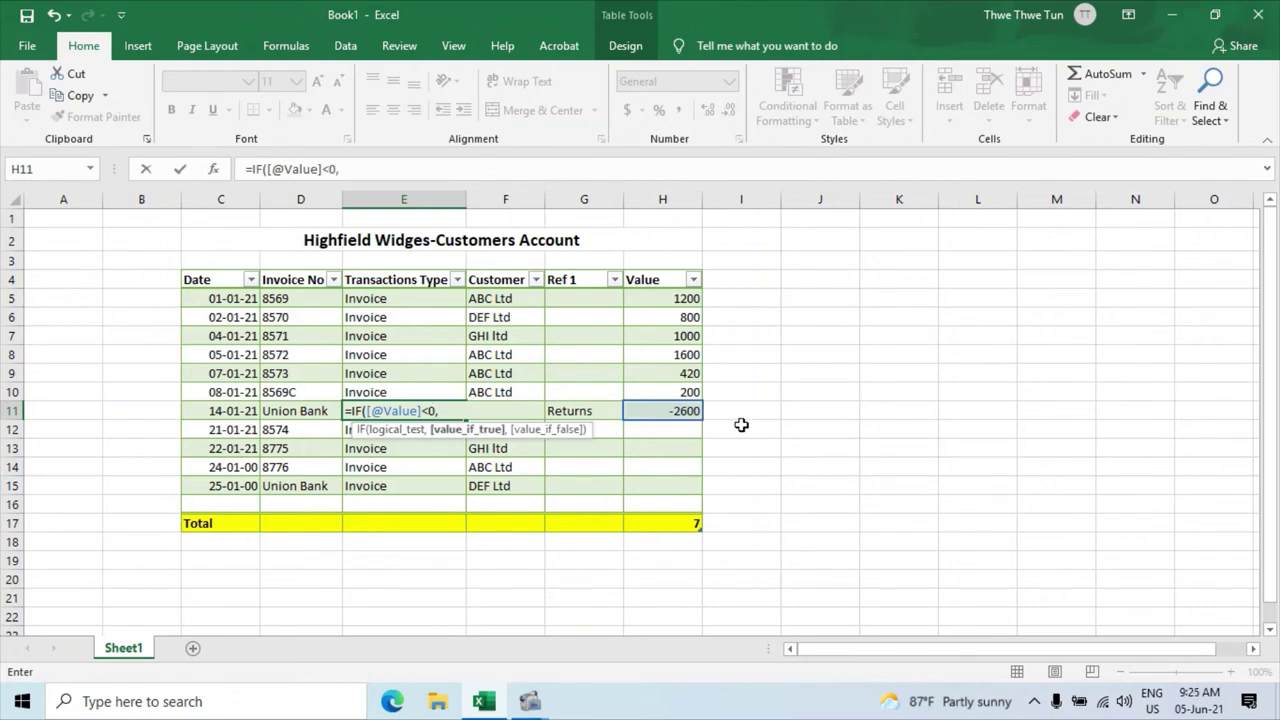
type("\"Credit\",")
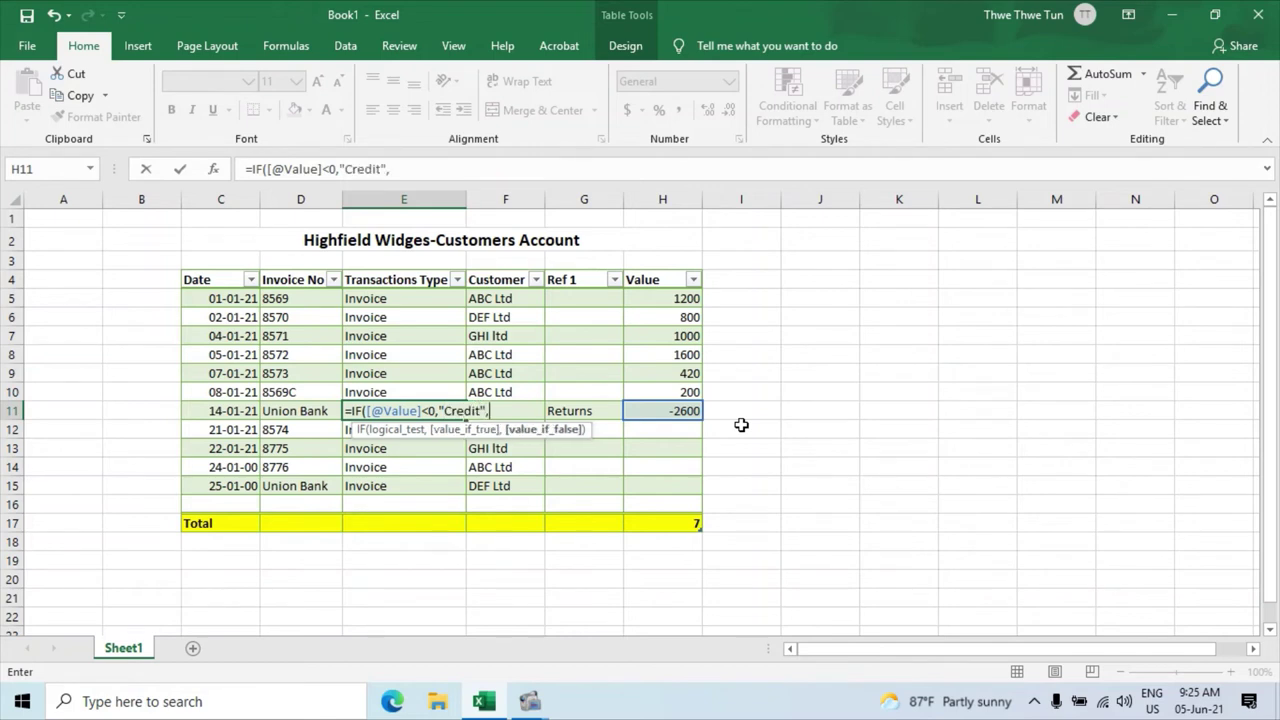
type("\"Invoice\"")
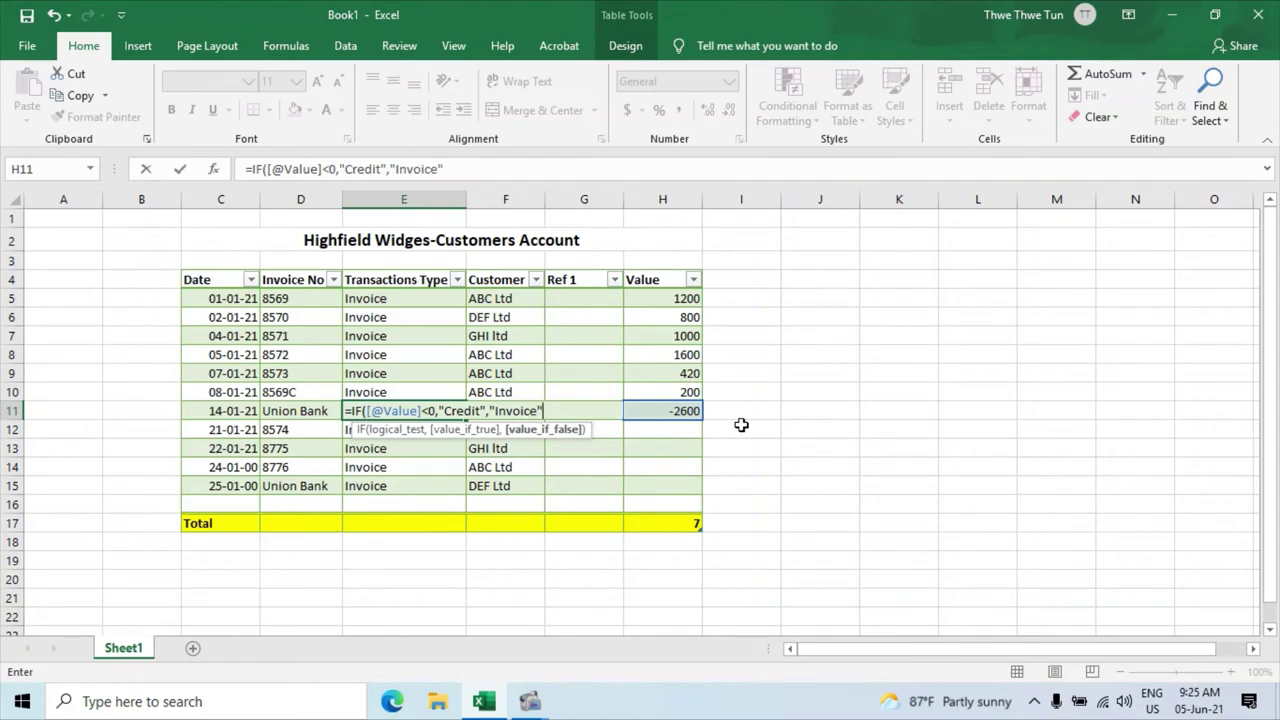
type(")")
key("Return")
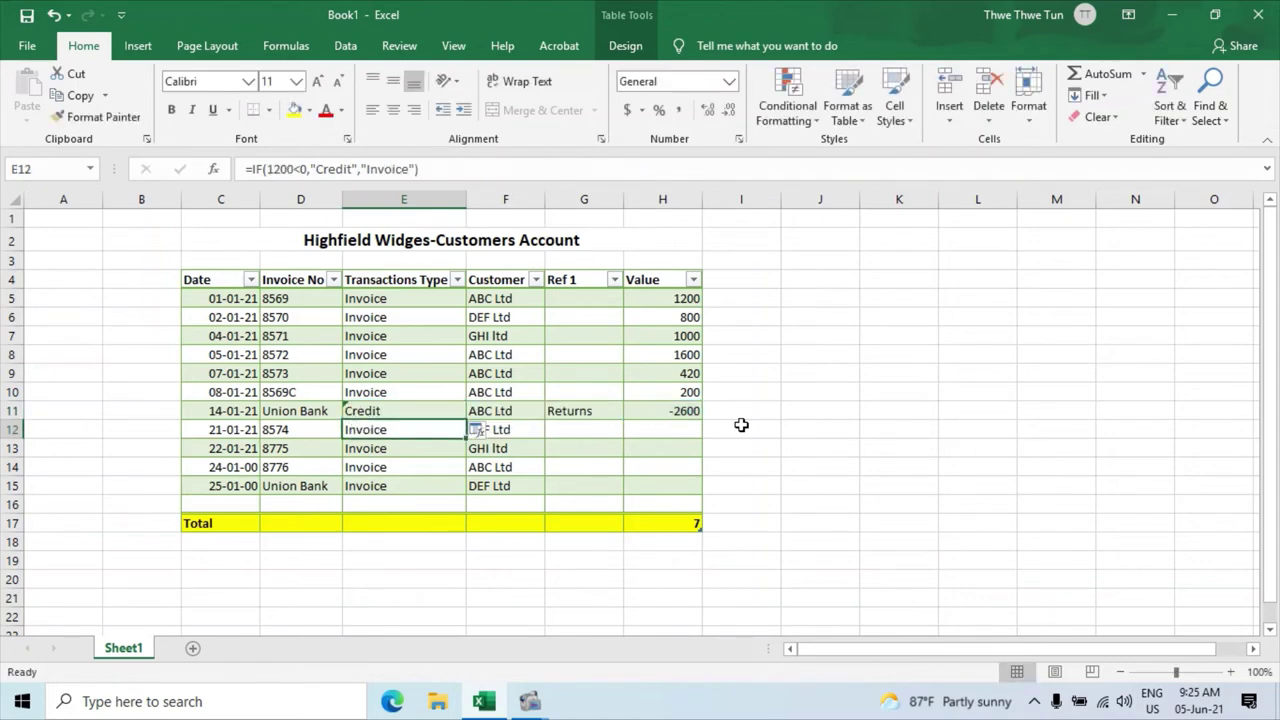
- Enter 650, 1400, 840 and -800 in Value cells H12 to H15
left_click(685, 432)
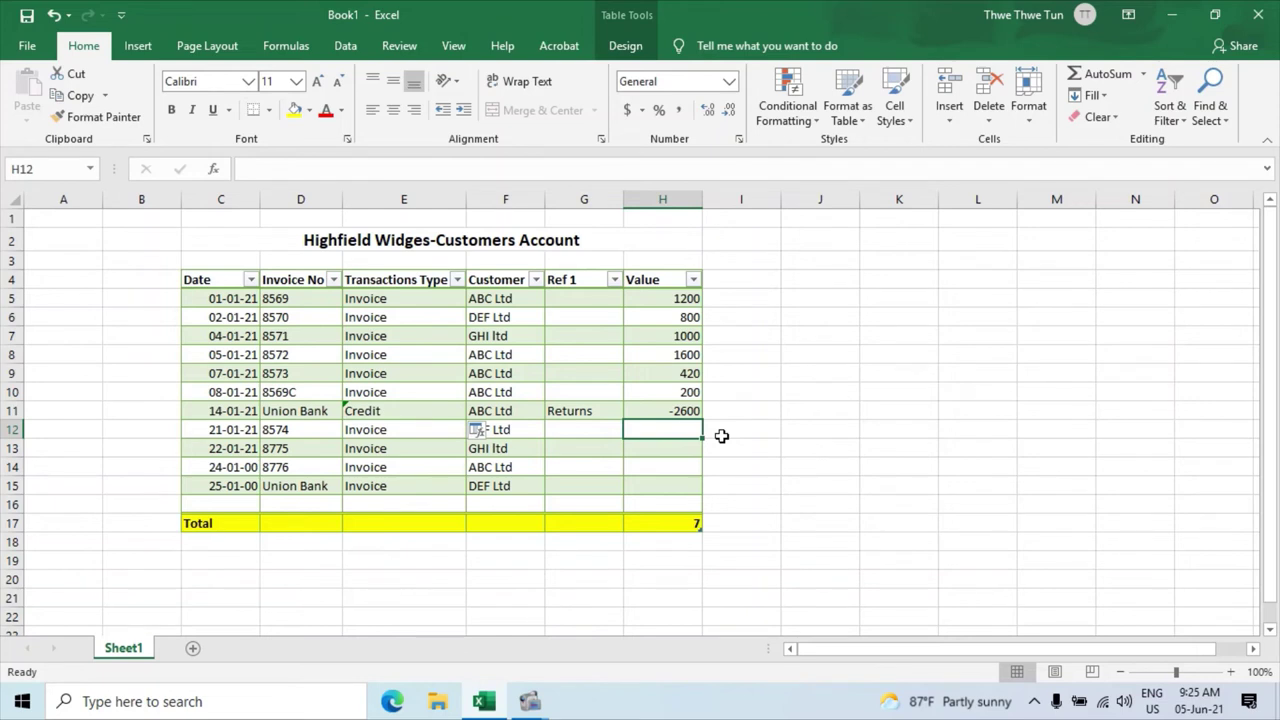
type("650")
key("Return")
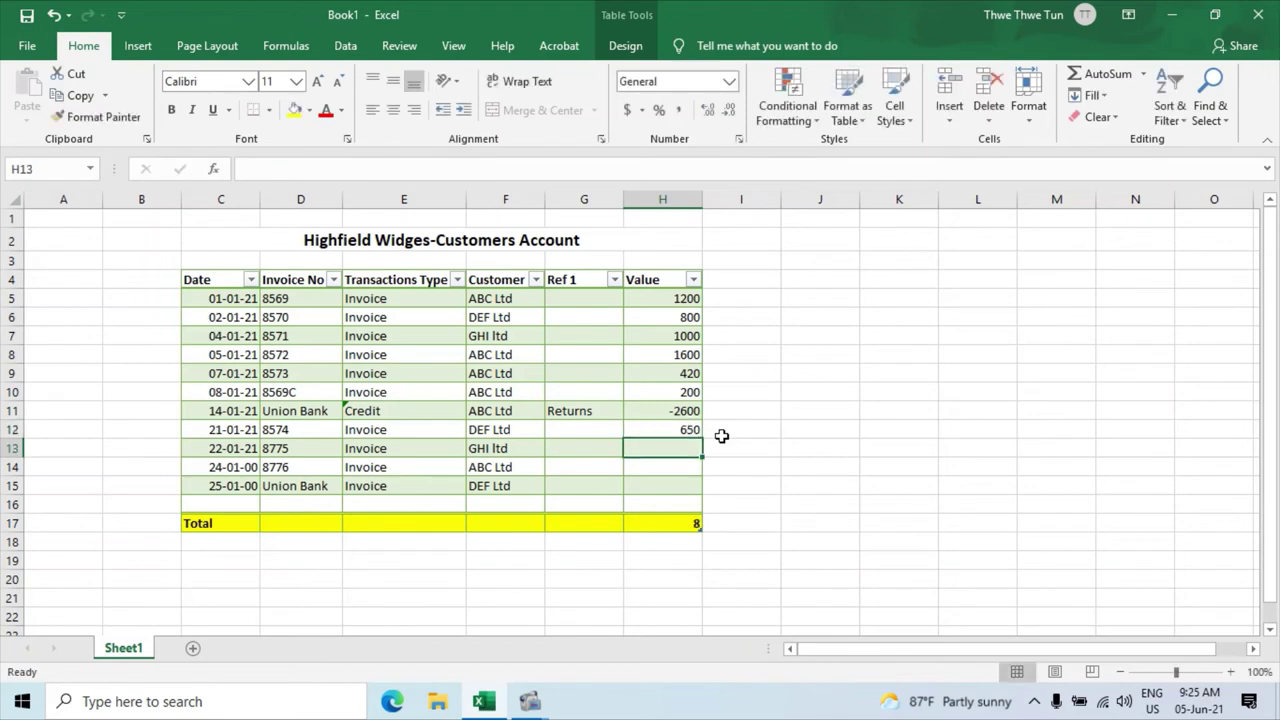
type("1400")
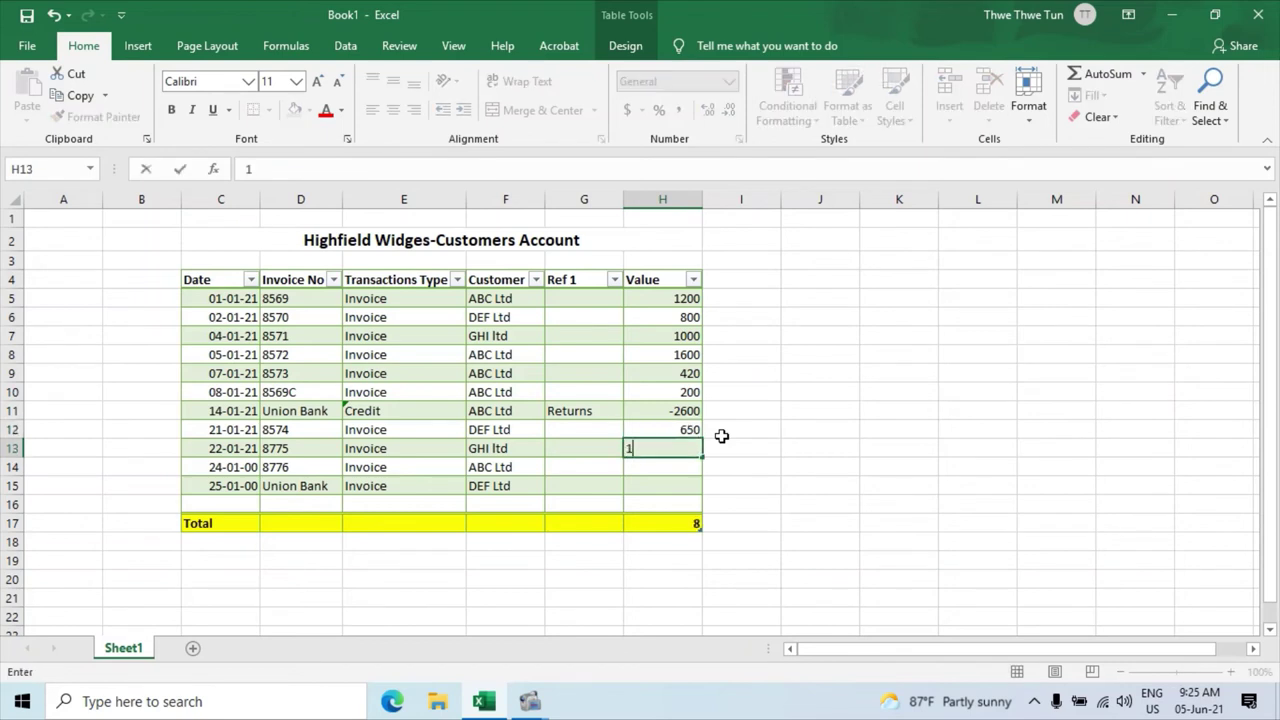
key("Return")
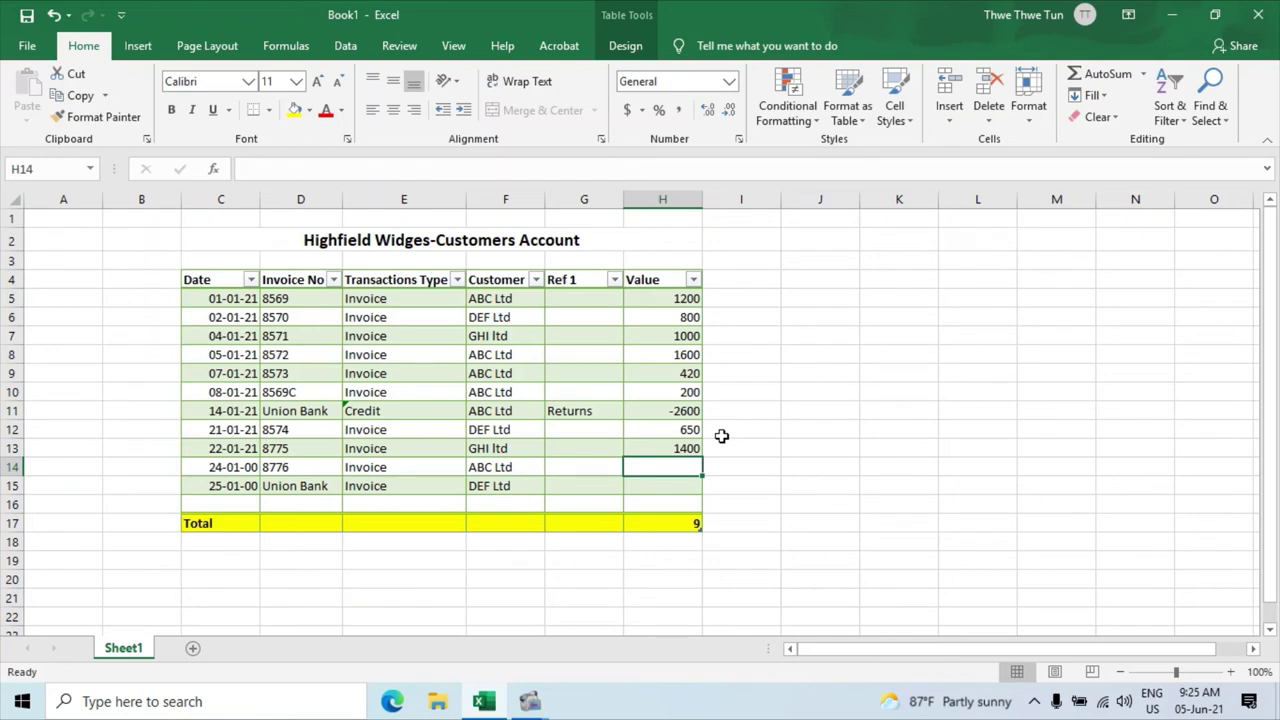
type("840")
key("Return")
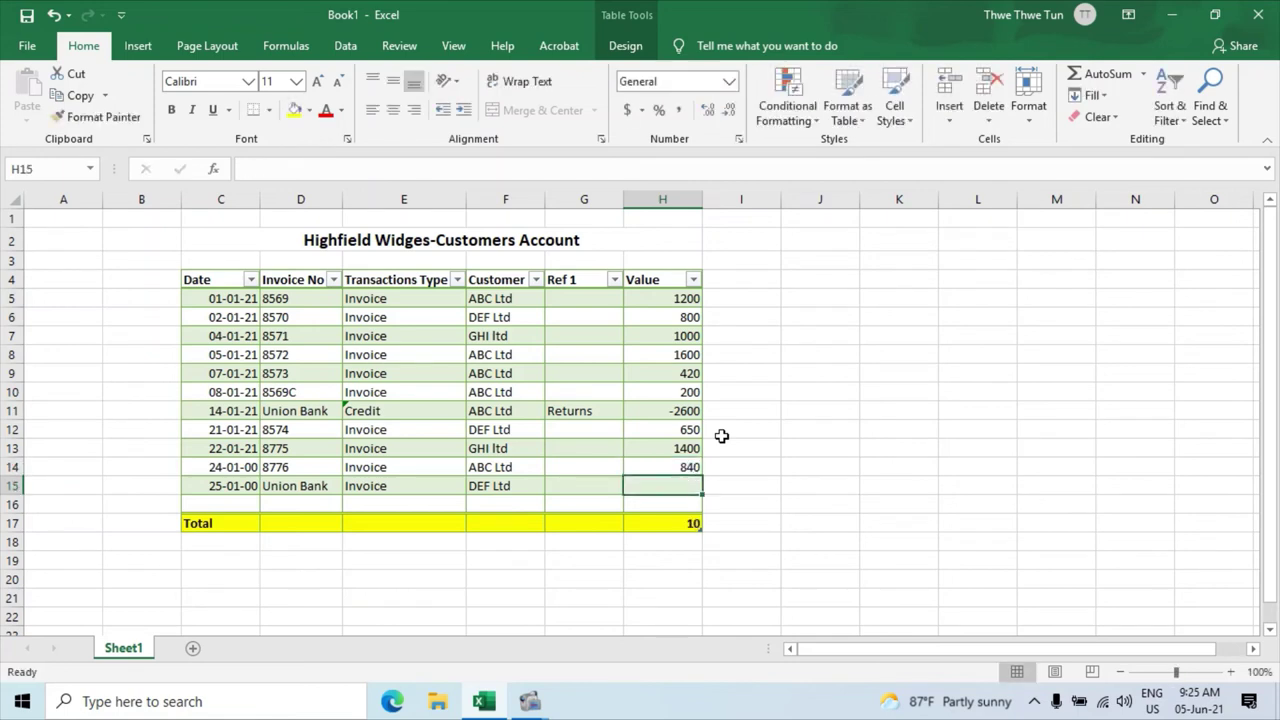
type("-")
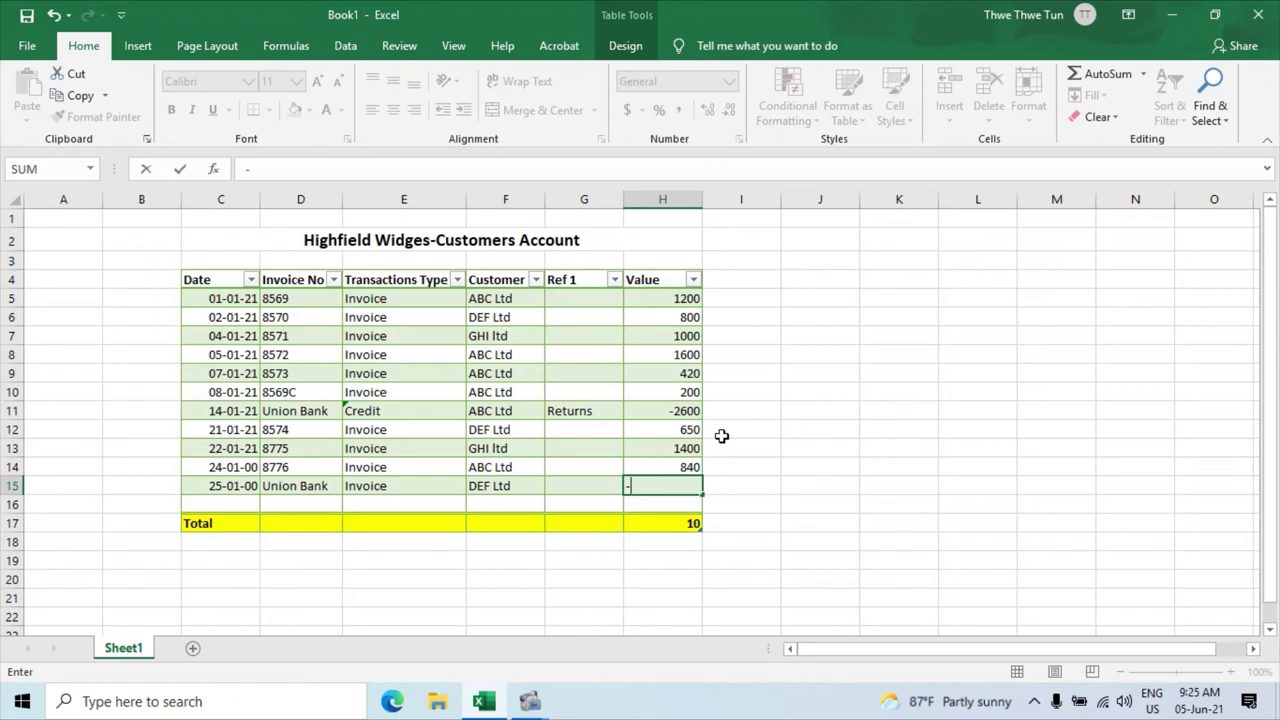
type("800")
key("Return")
left_click(792, 566)
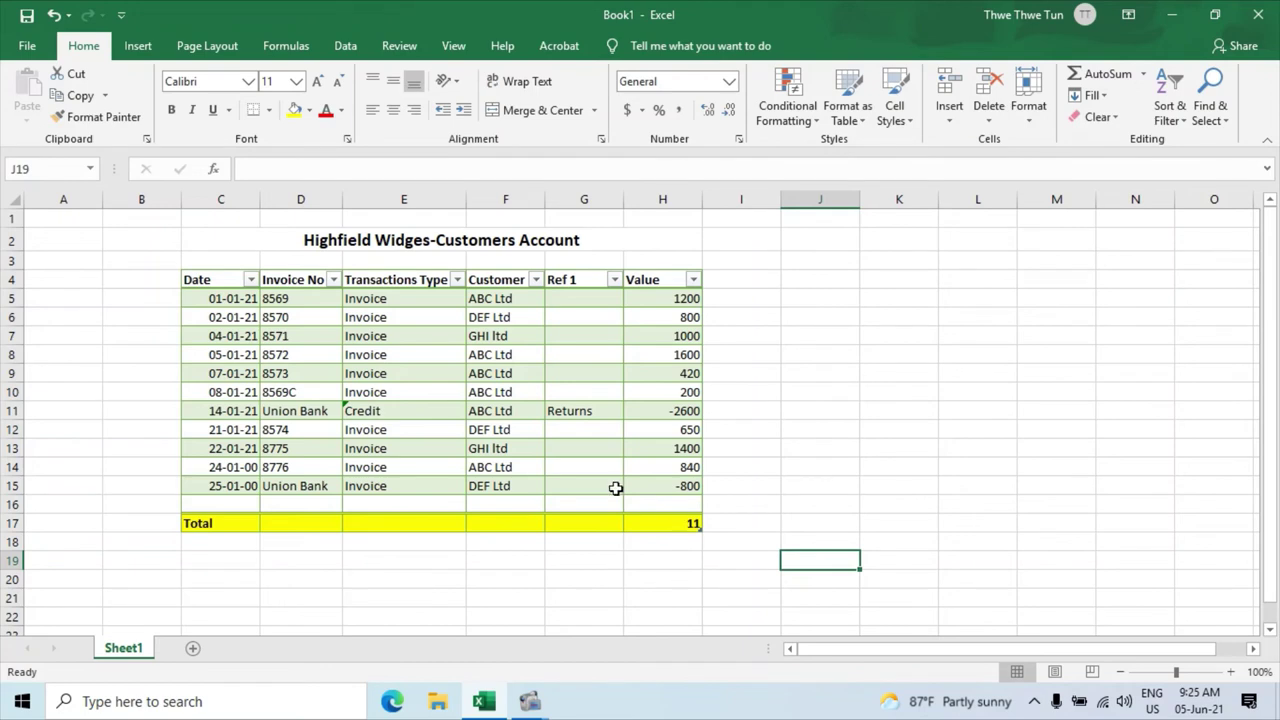
- Filter the Customer column to show only ABC Ltd
left_click(590, 414)
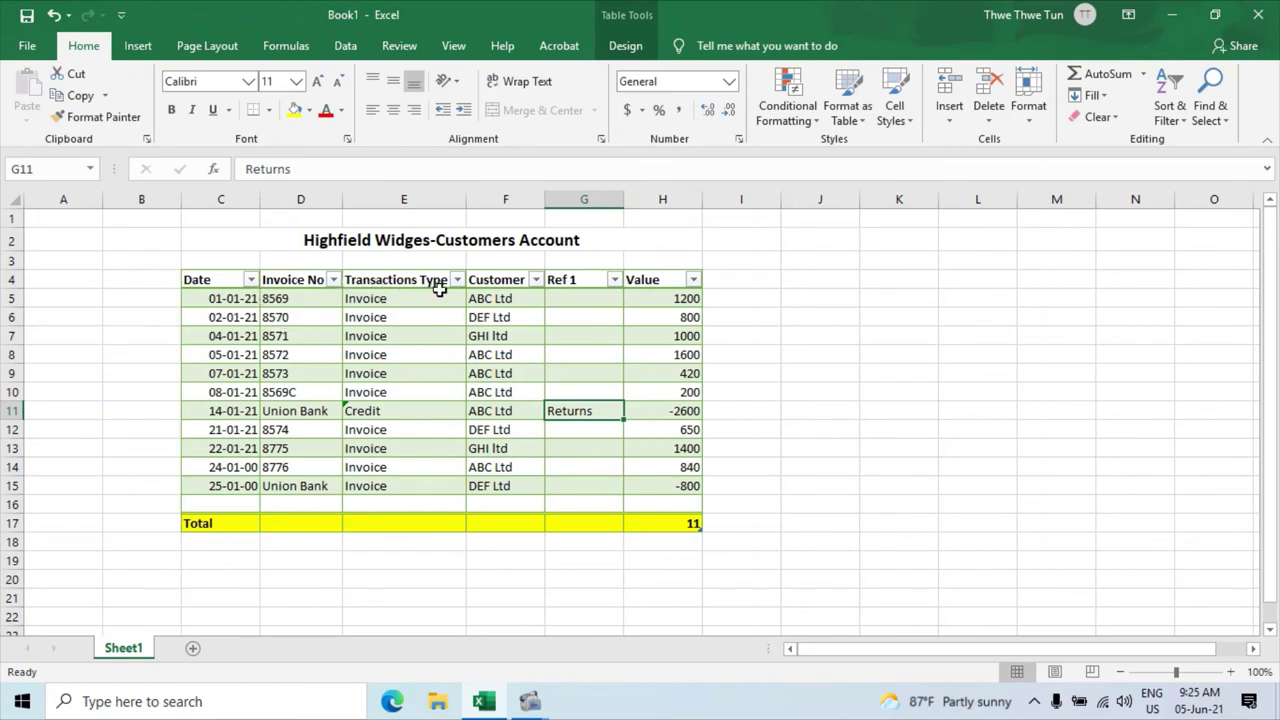
left_click(536, 280)
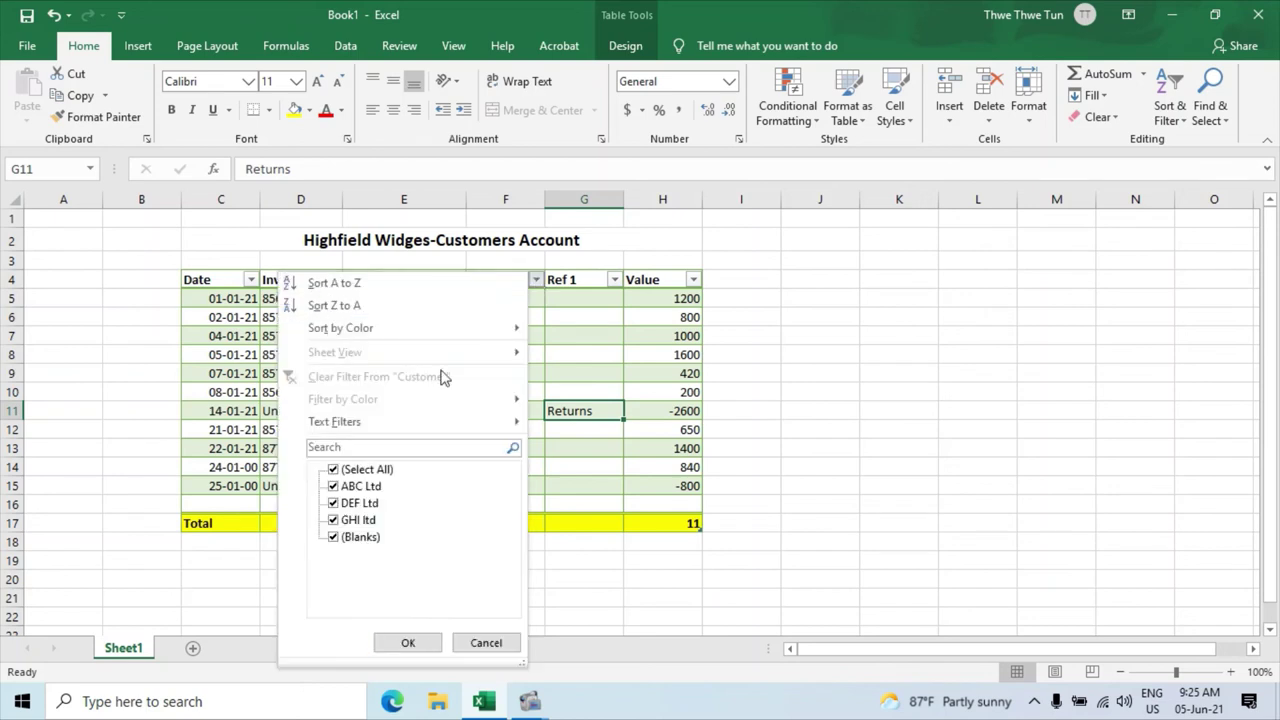
left_click(334, 470)
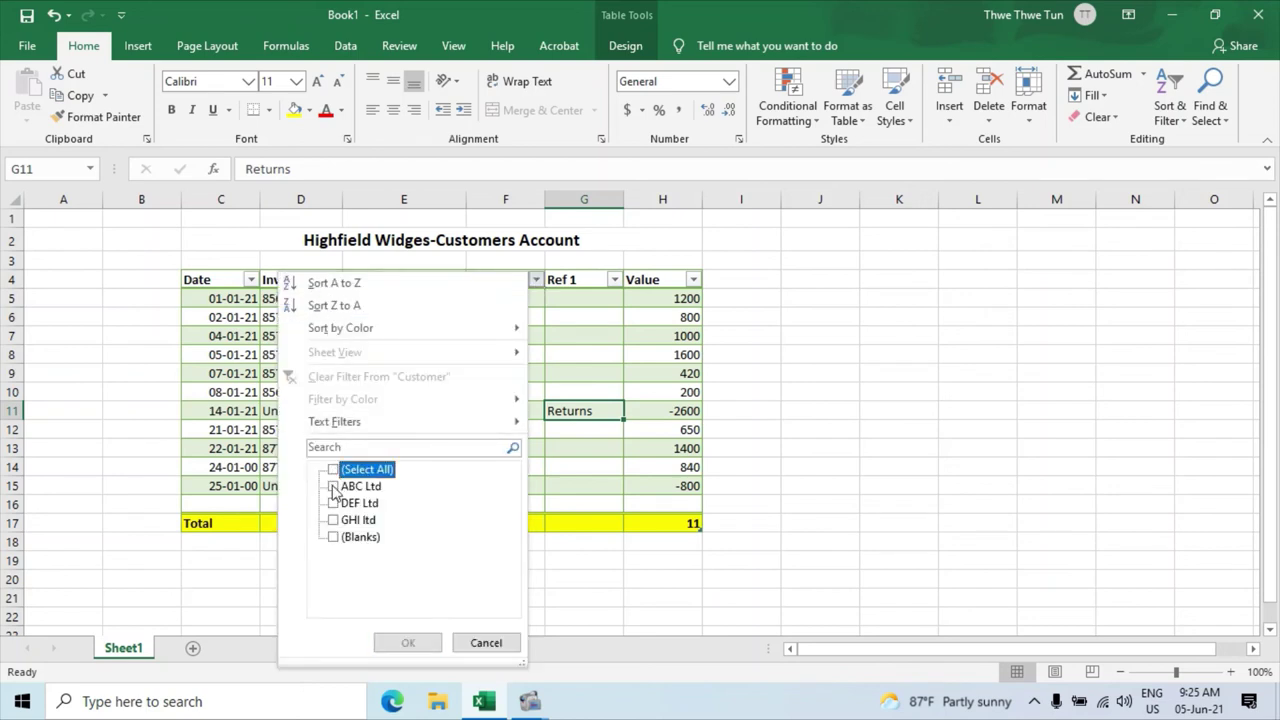
left_click(334, 488)
left_click(392, 642)
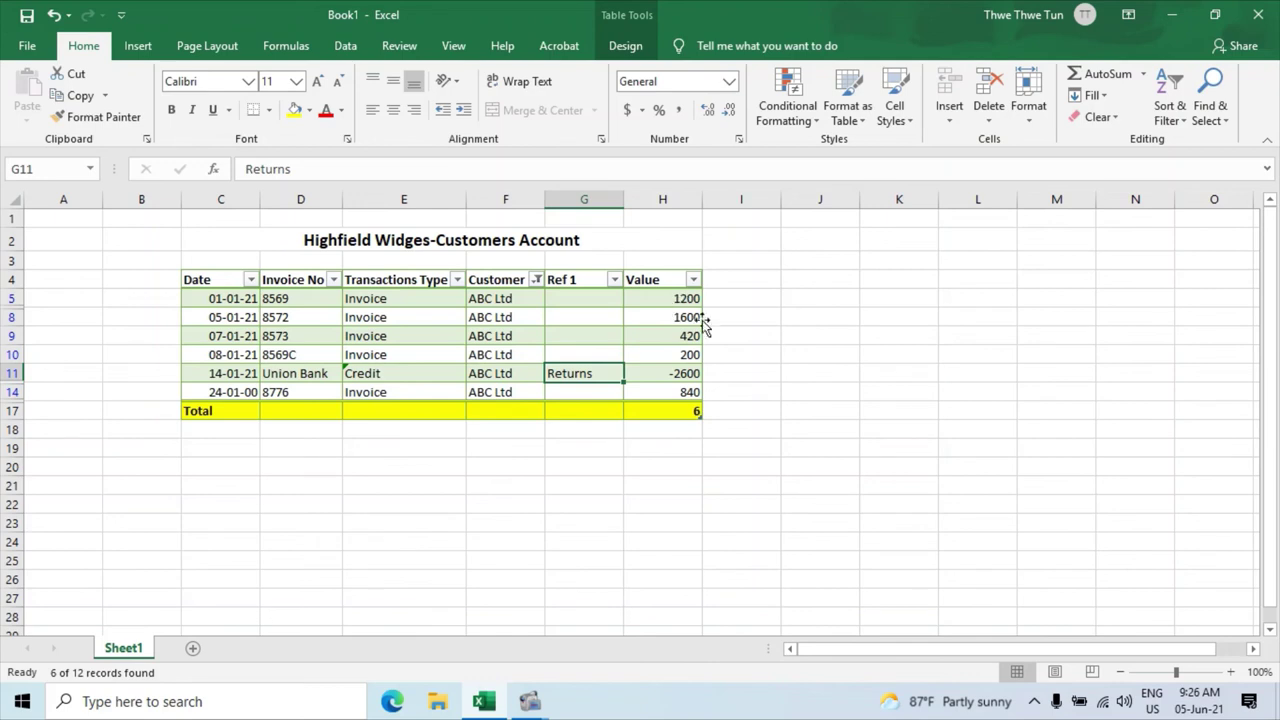
- Set the Value column's total row calculation in H17 to Sum
left_click(691, 411)
left_click(710, 411)
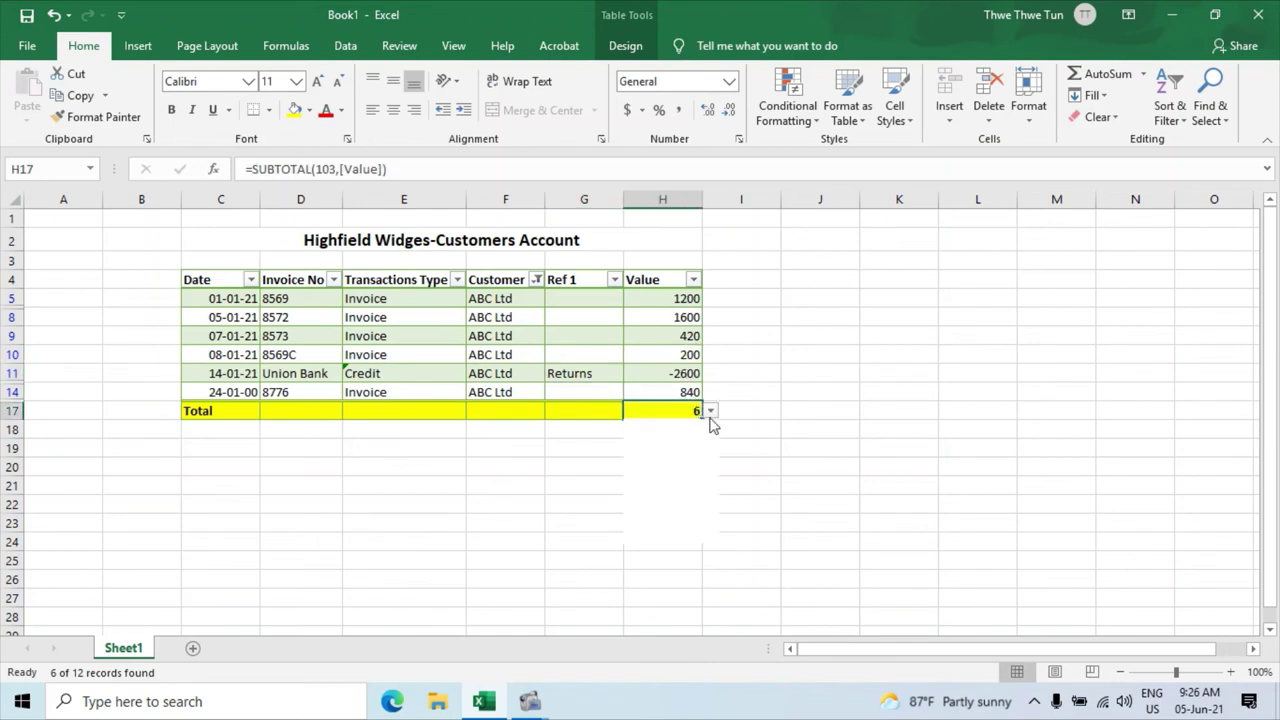
left_click(680, 491)
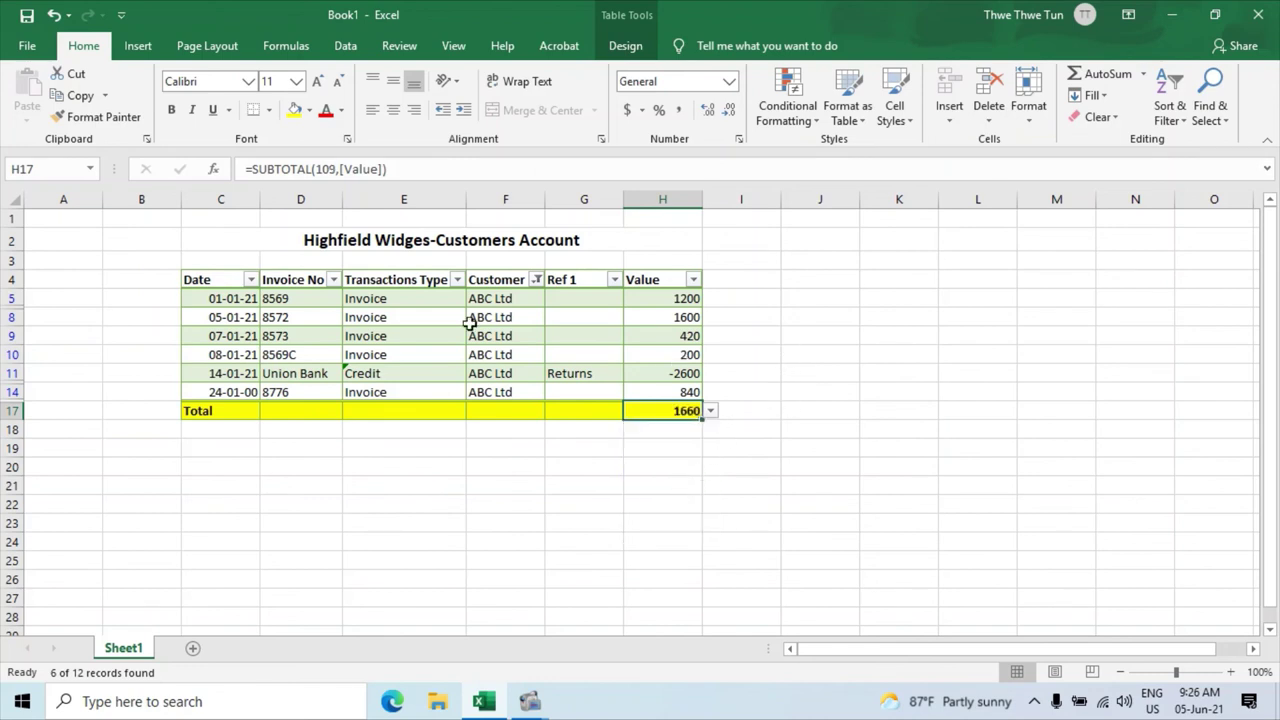
- Reselect all customers in the Customer column filter to show every table row
left_click(537, 283)
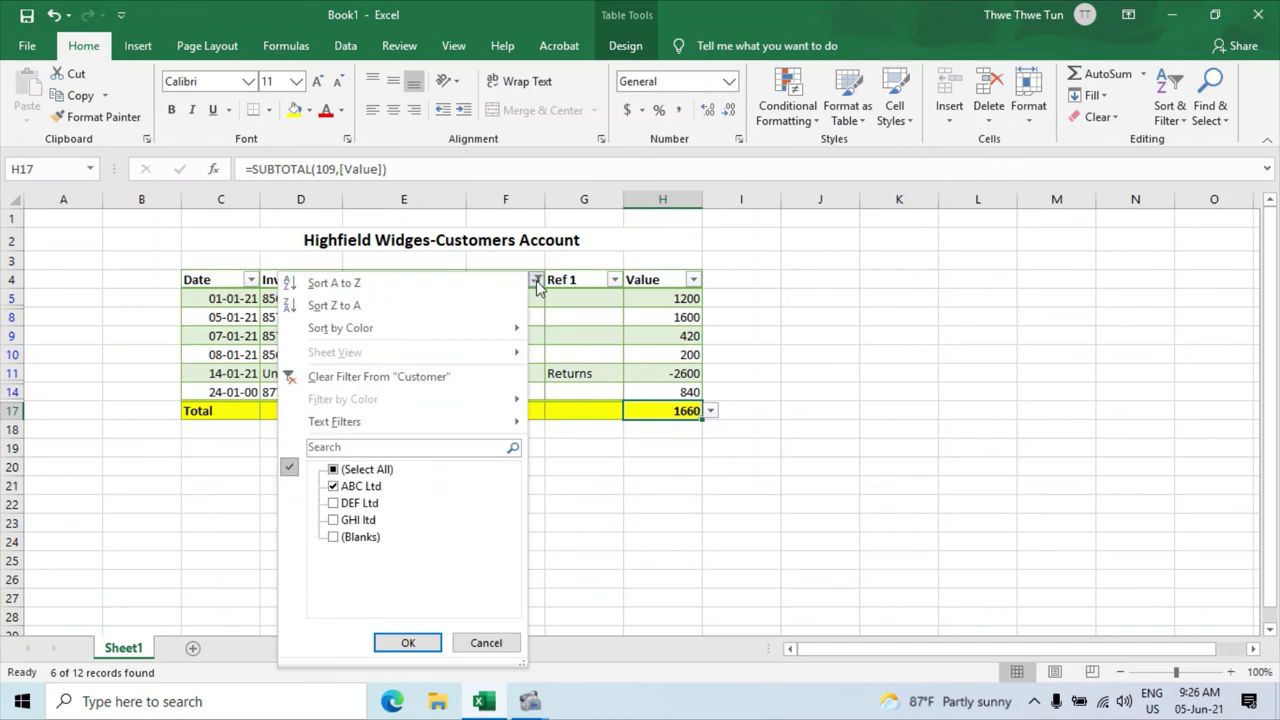
left_click(333, 469)
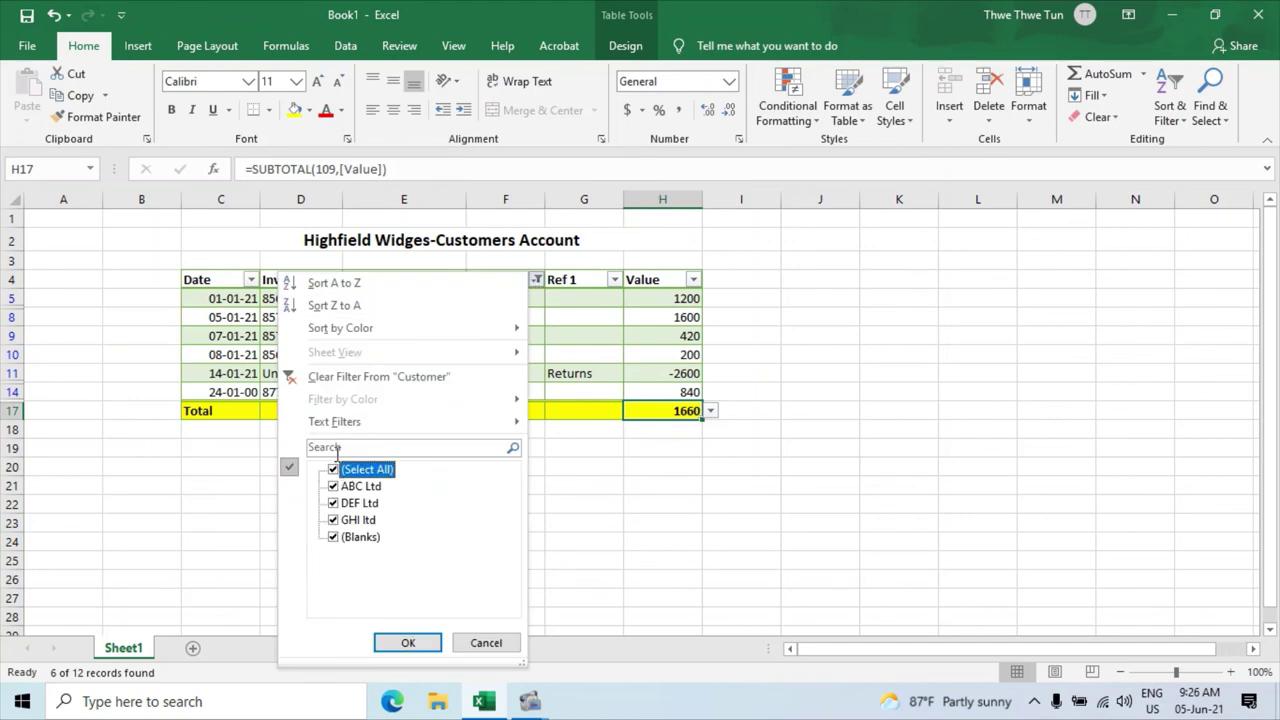
left_click(407, 643)
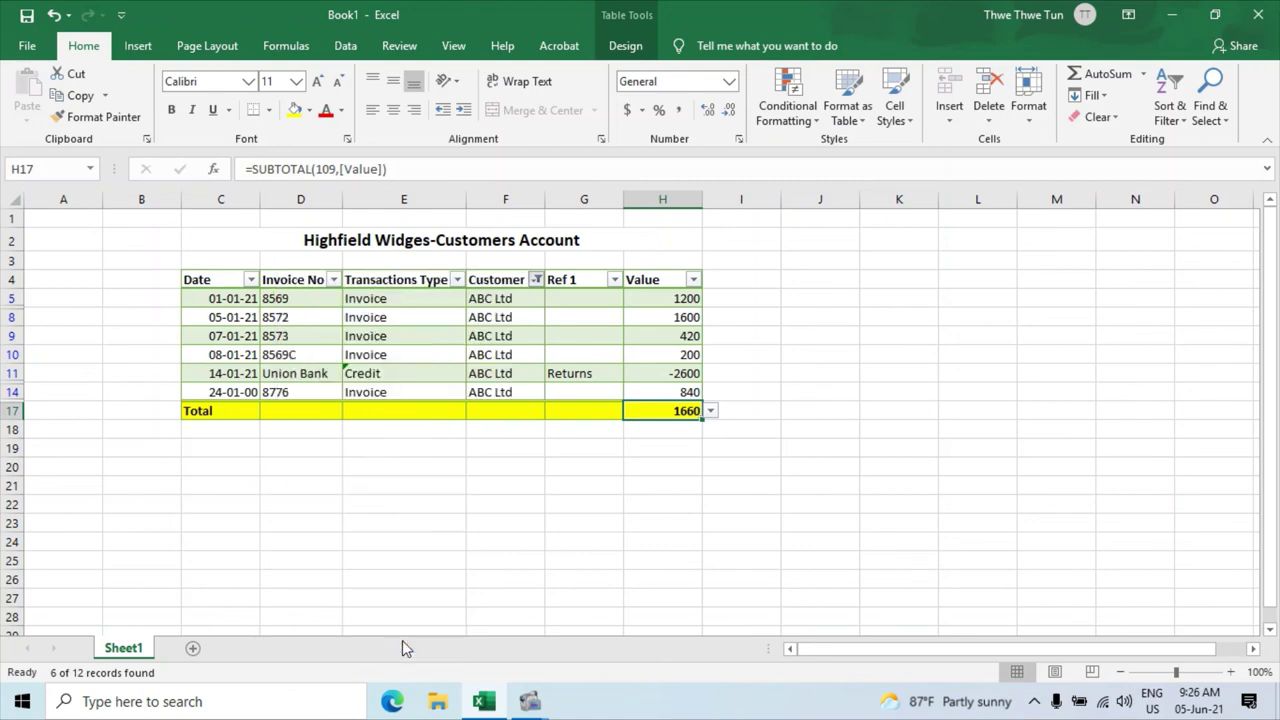
left_click(669, 580)
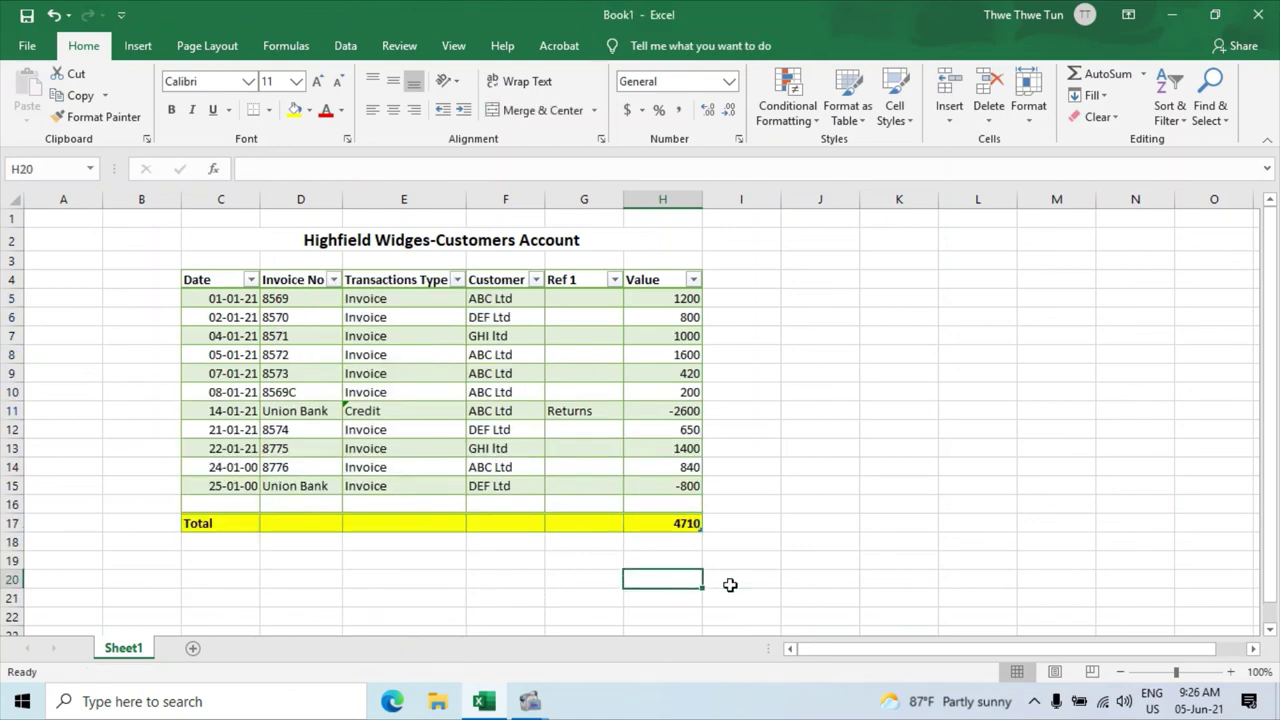
left_click(836, 524)
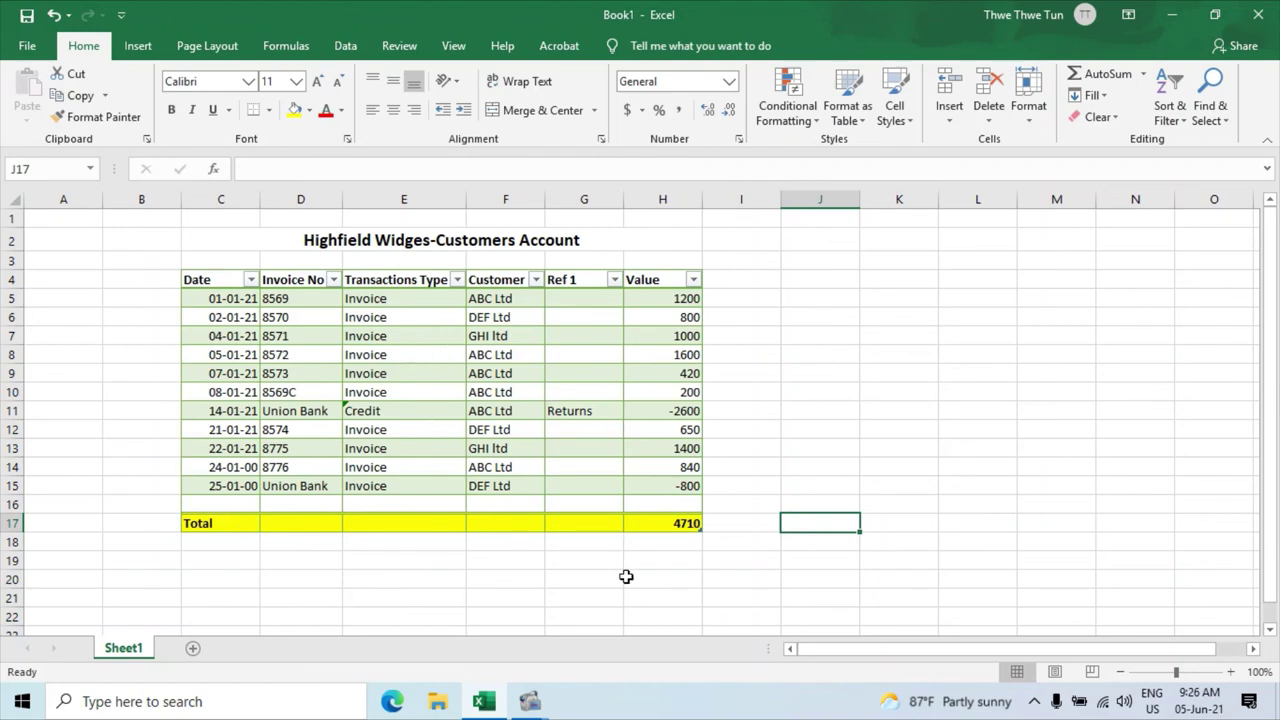
left_click(490, 240)
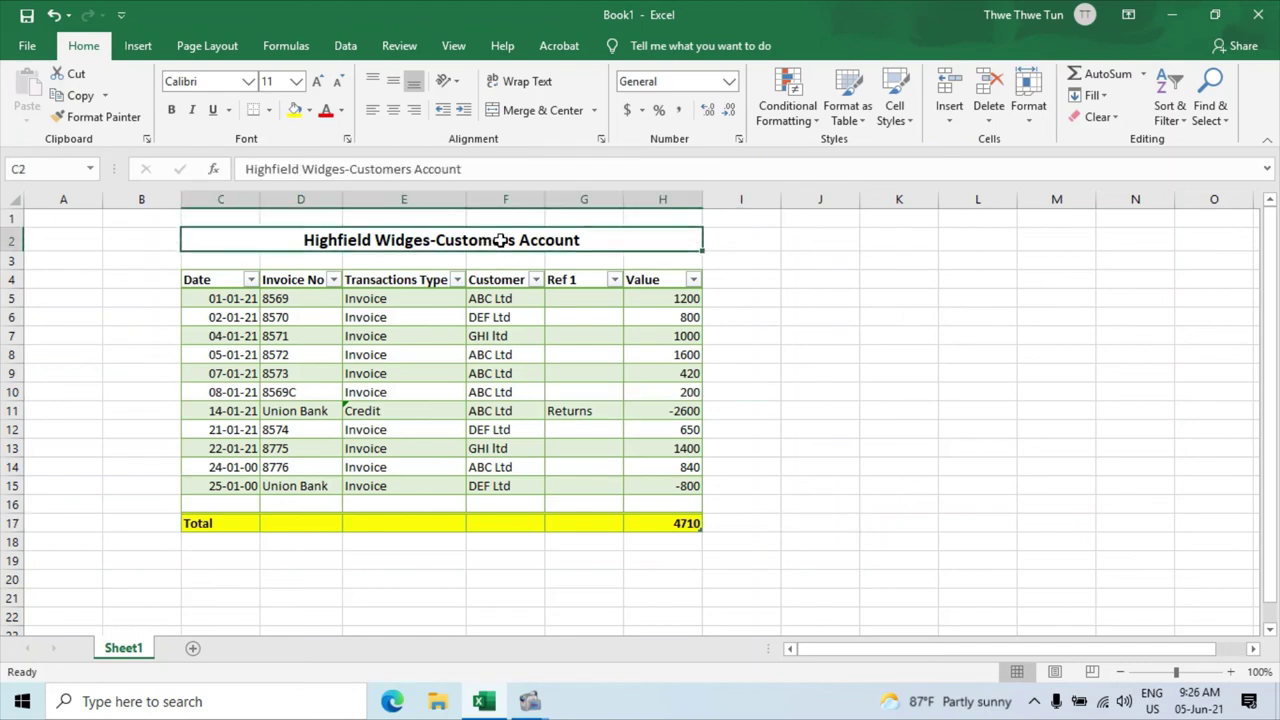
left_click(316, 573)
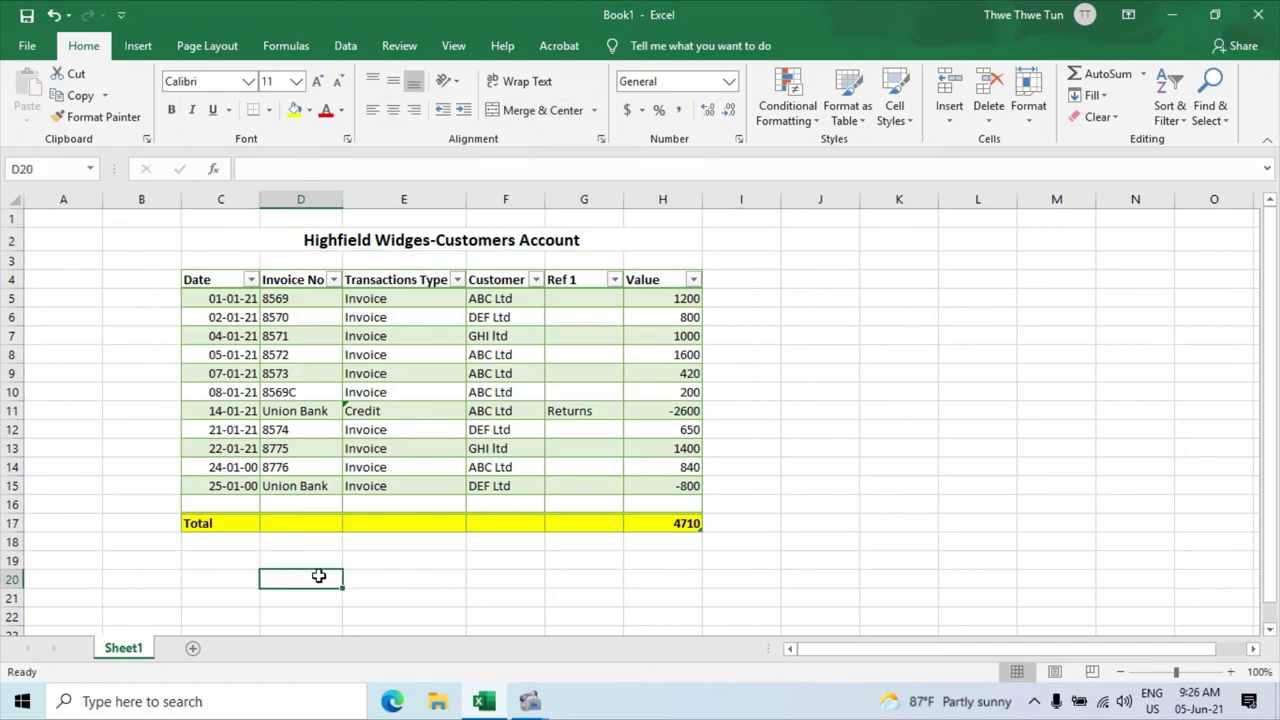